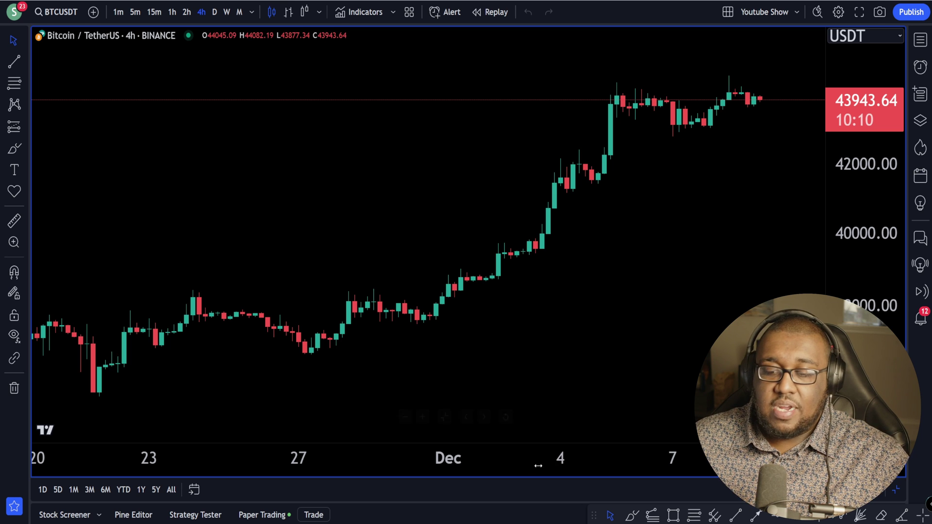
Switch to the YouTube search results for "smart money concepts luxalgo" and look over the listed tutorial videos
key(alt+Tab)
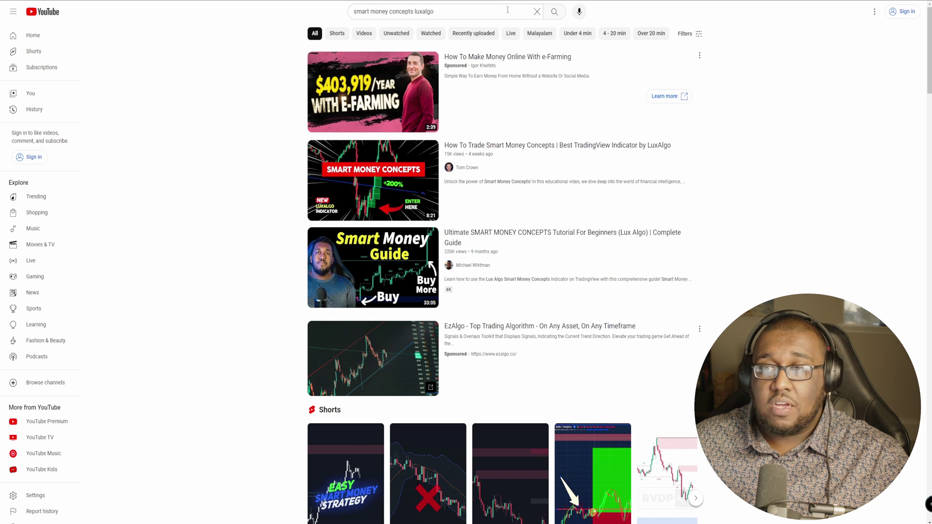
scroll(483, 107, down, 2)
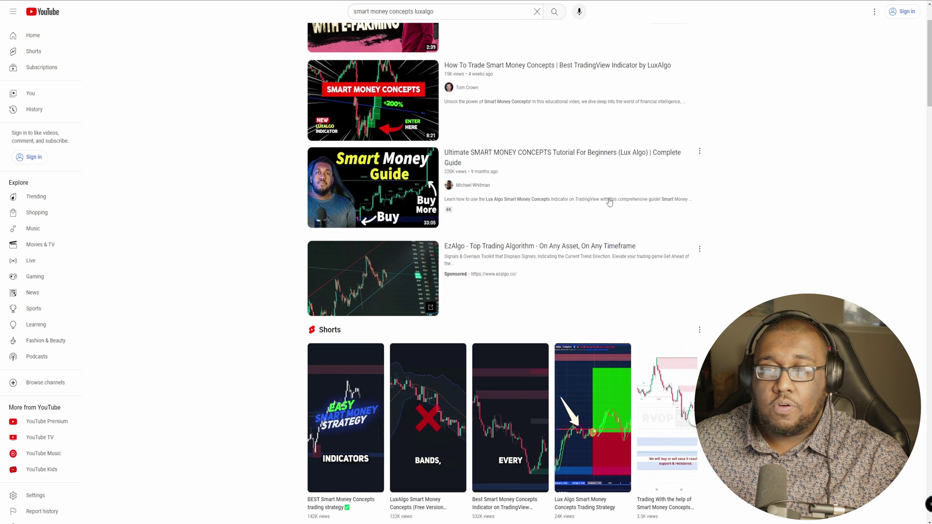
mouse_move(546, 202)
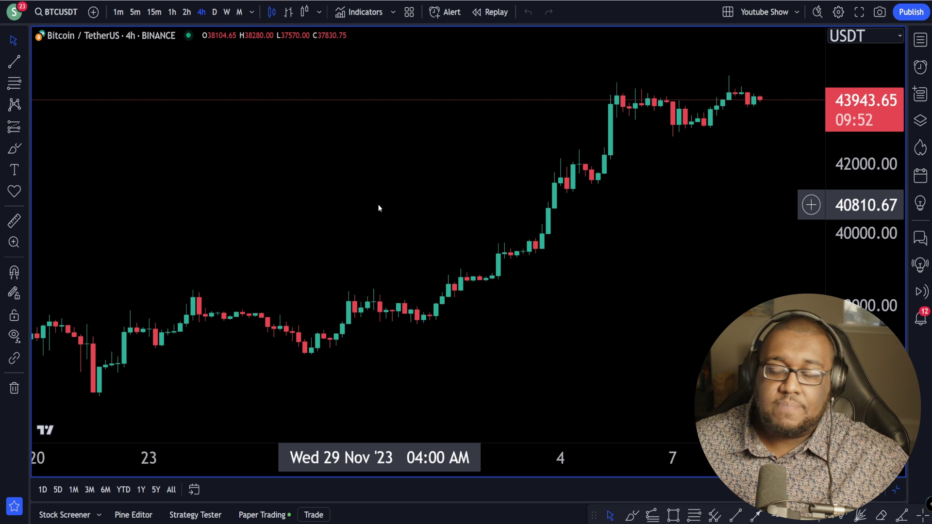
Create a new chart layout and rename it "Smart Money Test"
click(797, 11)
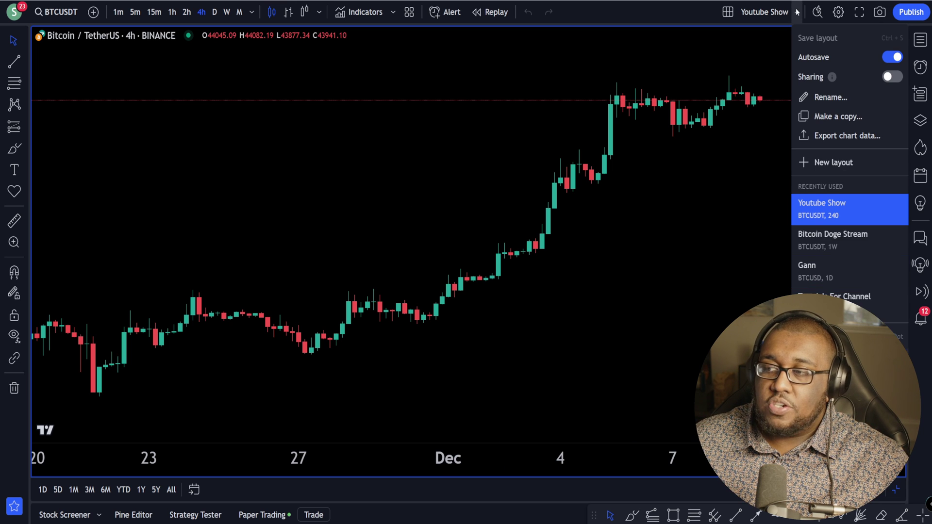
click(828, 163)
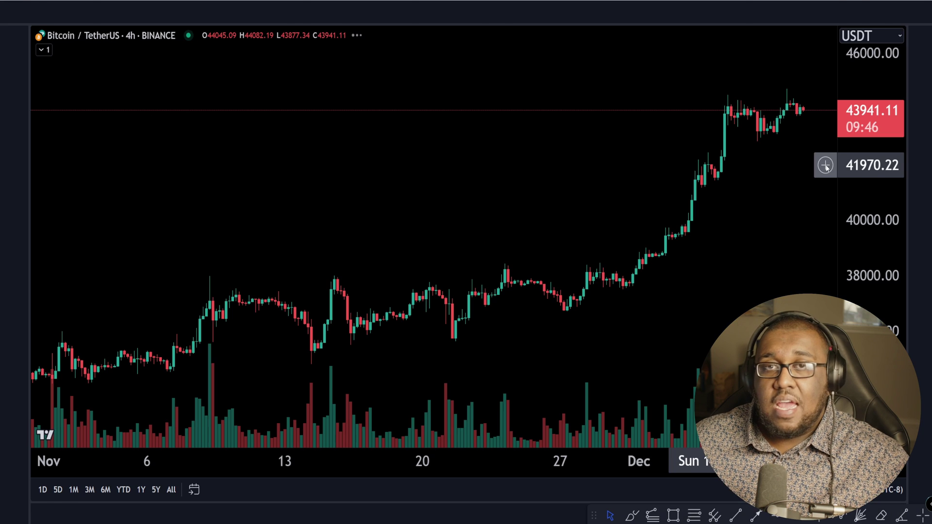
click(797, 13)
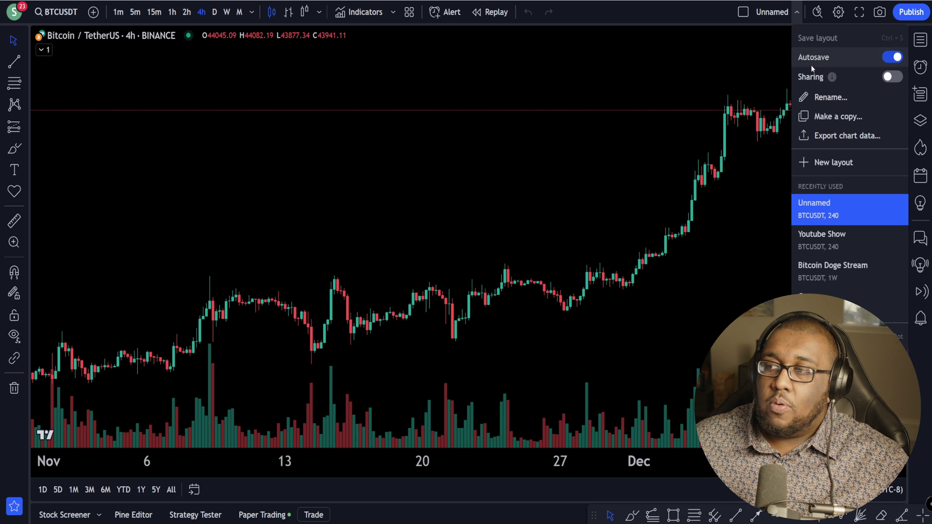
click(834, 101)
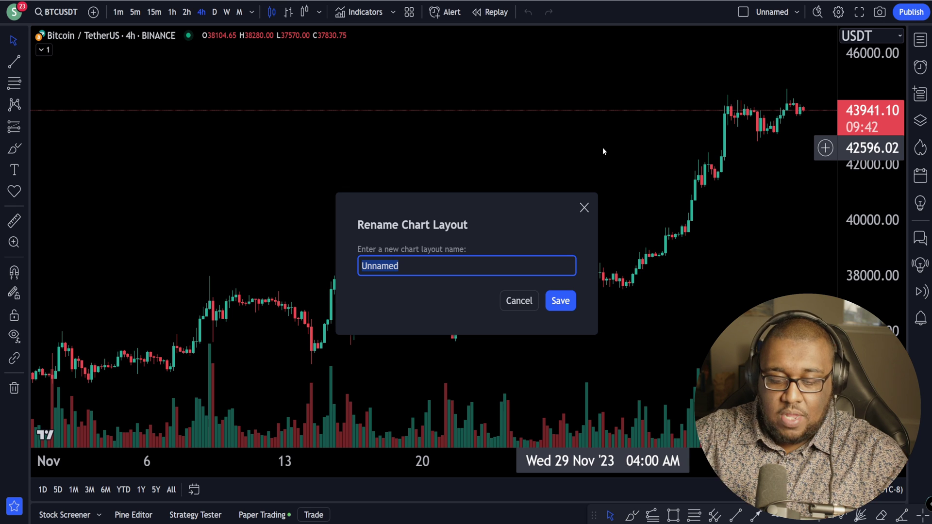
text(Smart Mo)
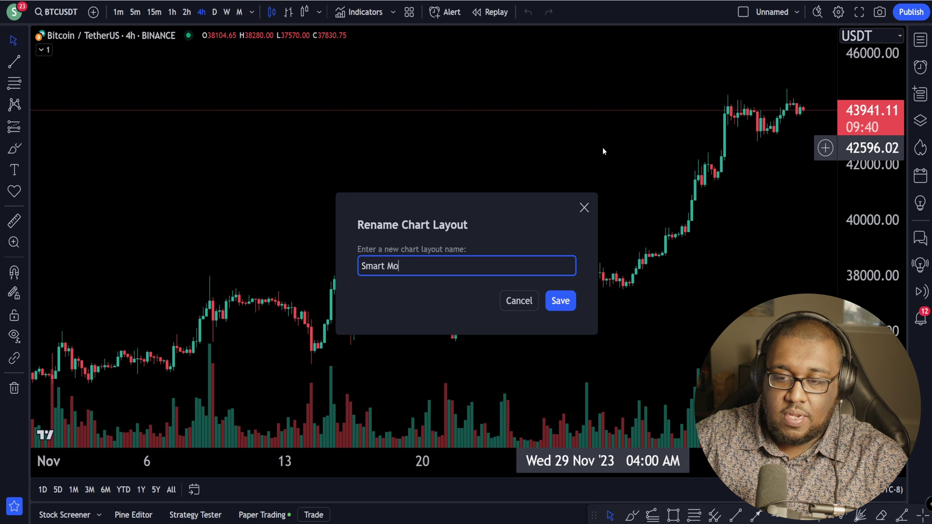
text(ney Test)
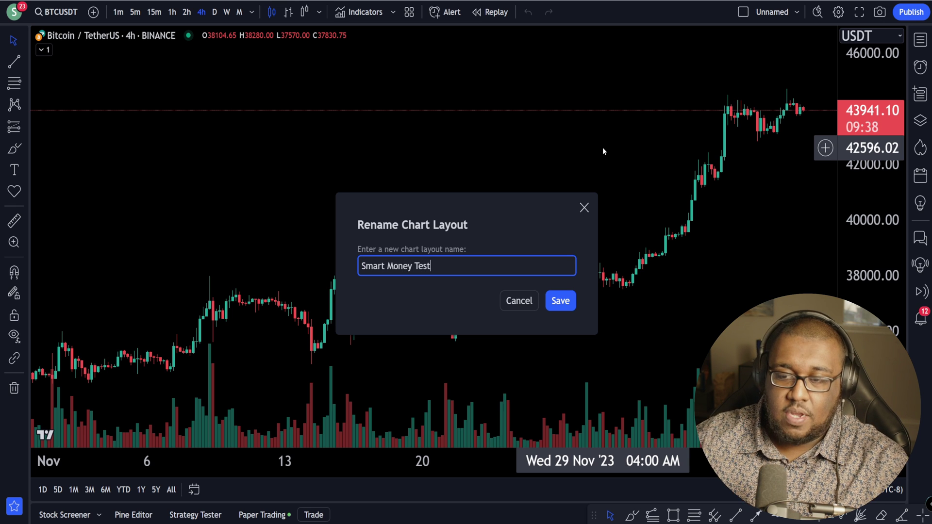
click(568, 301)
Expand the chart's indicator legend and remove the volume indicator
click(43, 49)
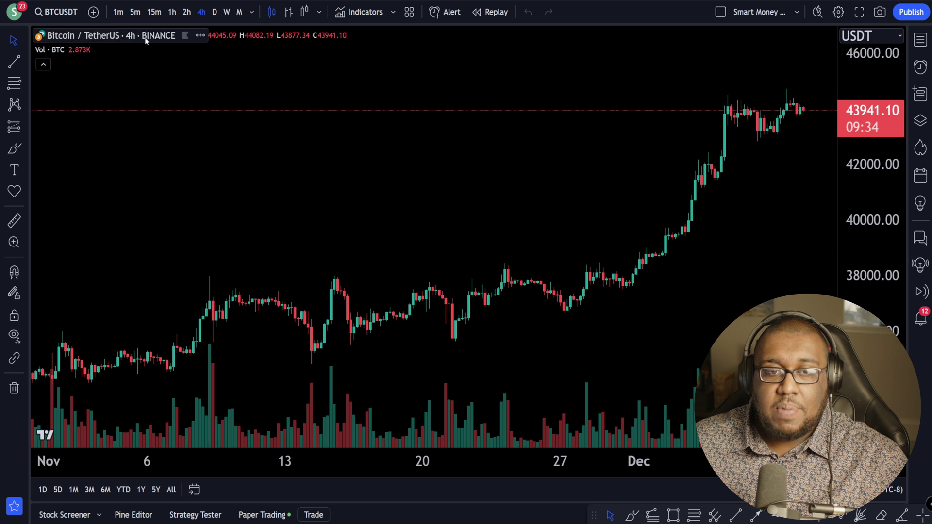
mouse_move(90, 53)
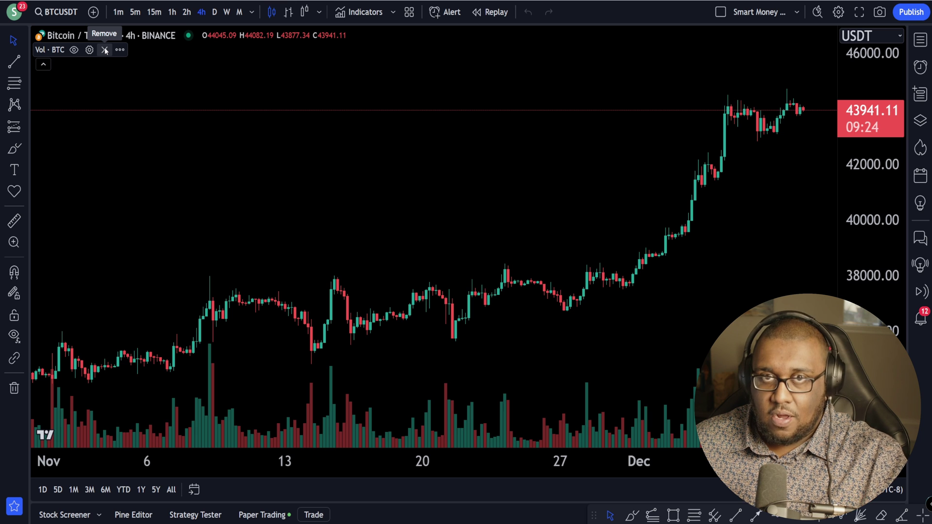
click(104, 49)
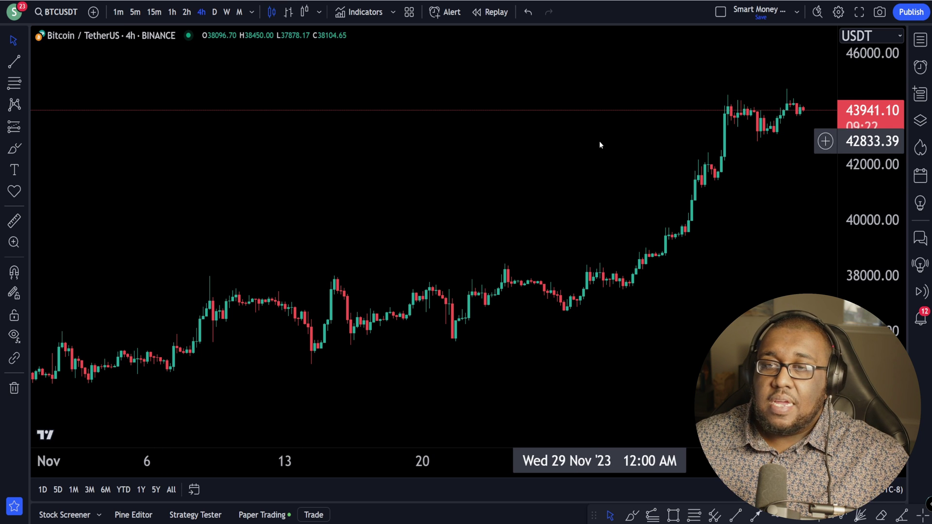
Find the Smart Money Concepts [LuxAlgo] community script with the search "smart money" and add it to the BTCUSDT chart
click(358, 16)
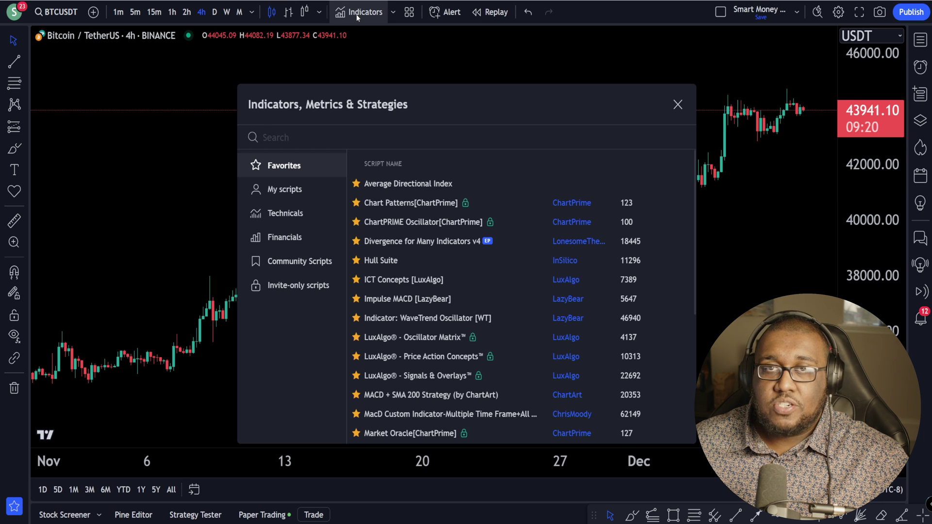
text(smart money)
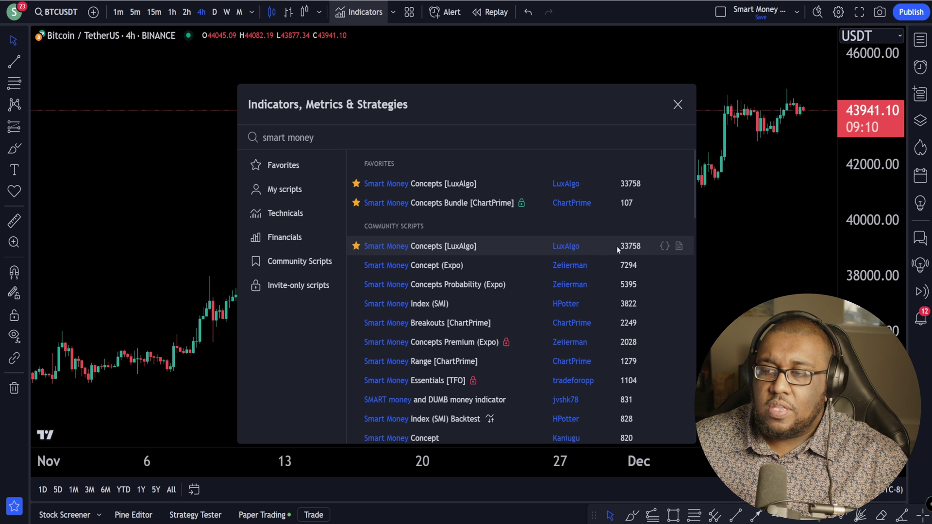
click(485, 242)
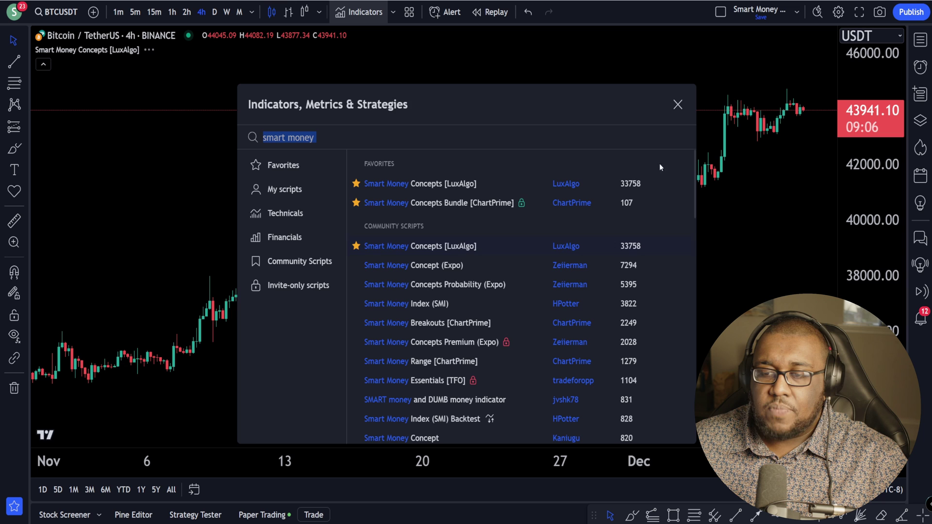
click(677, 105)
drag(549, 177, 520, 176)
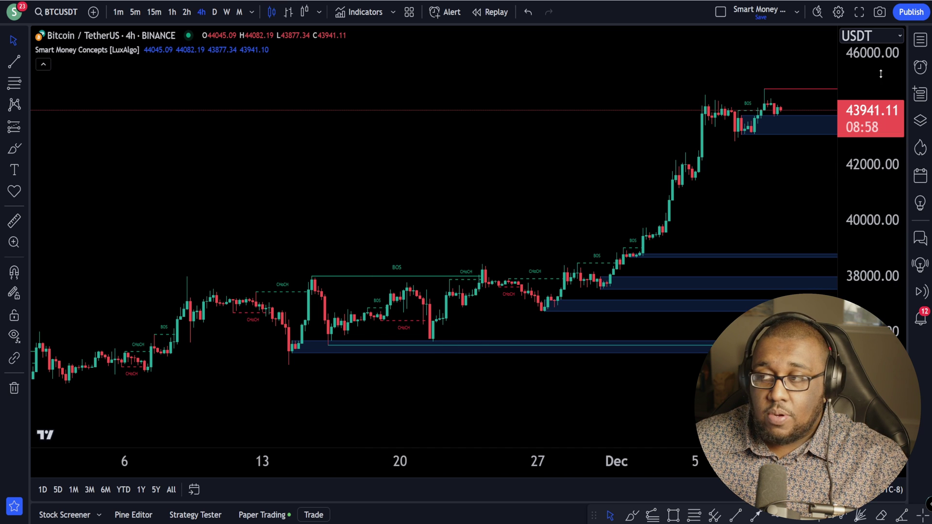
Reduce the browser page zoom to 100% to show more of the chart
key(alt+f)
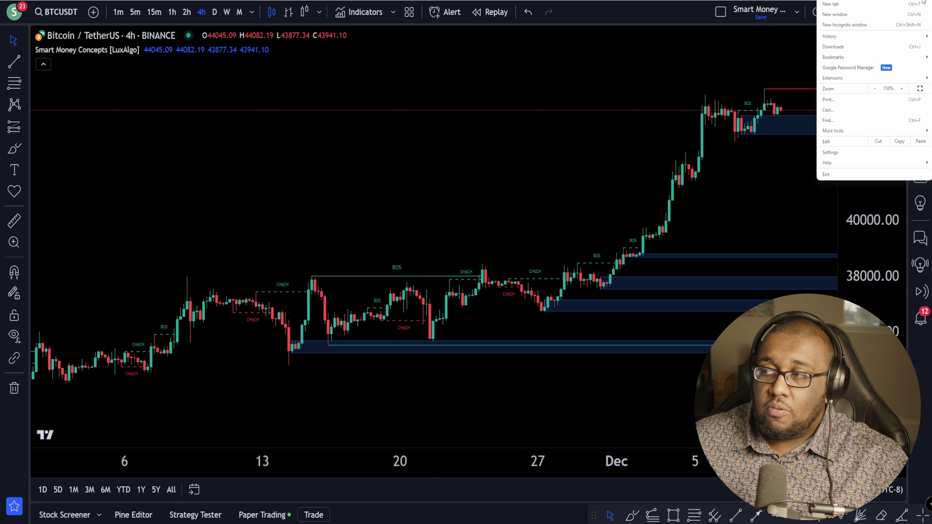
click(875, 89)
click(875, 90)
click(875, 89)
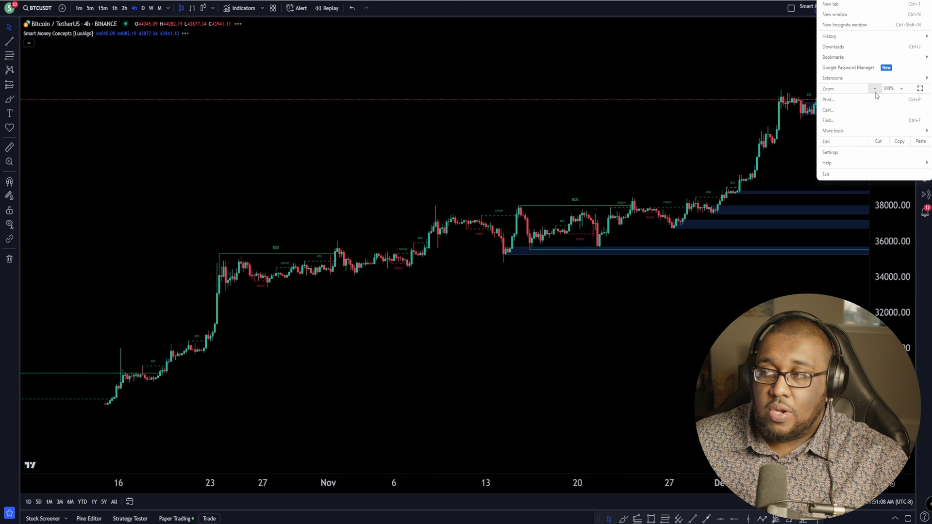
click(680, 308)
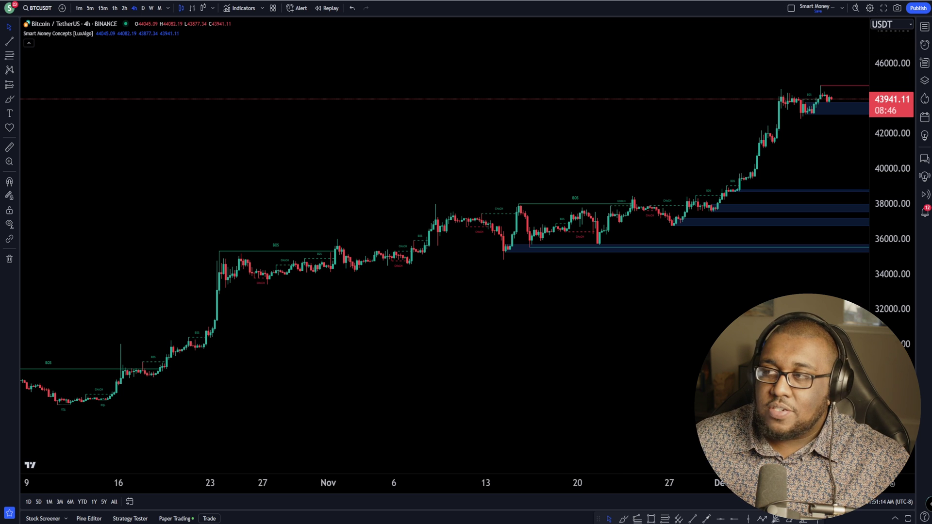
Return the browser page zoom to 150%
key(alt+f)
click(901, 89)
click(901, 89)
click(900, 89)
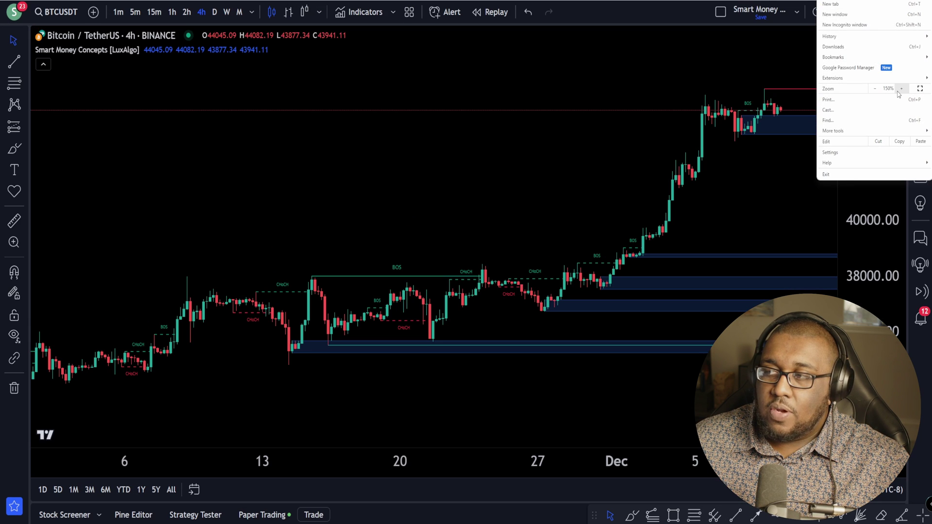
key(Escape)
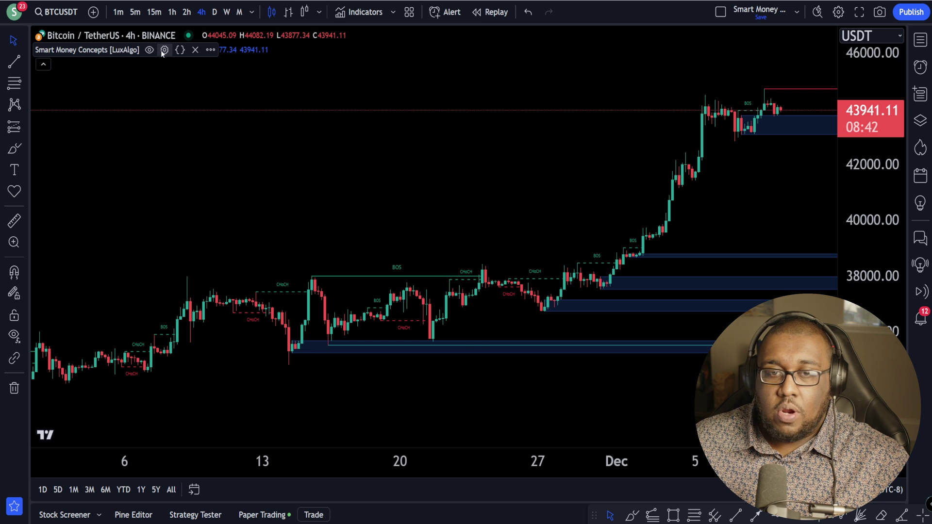
Enable Color Candles and the internal structure's Confluence Filter in the Smart Money Concepts [LuxAlgo] settings
click(165, 50)
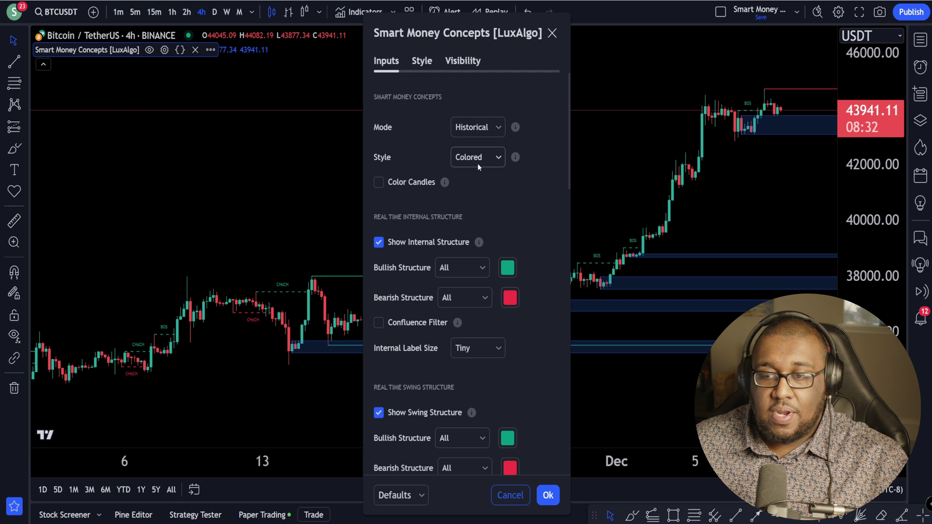
click(378, 182)
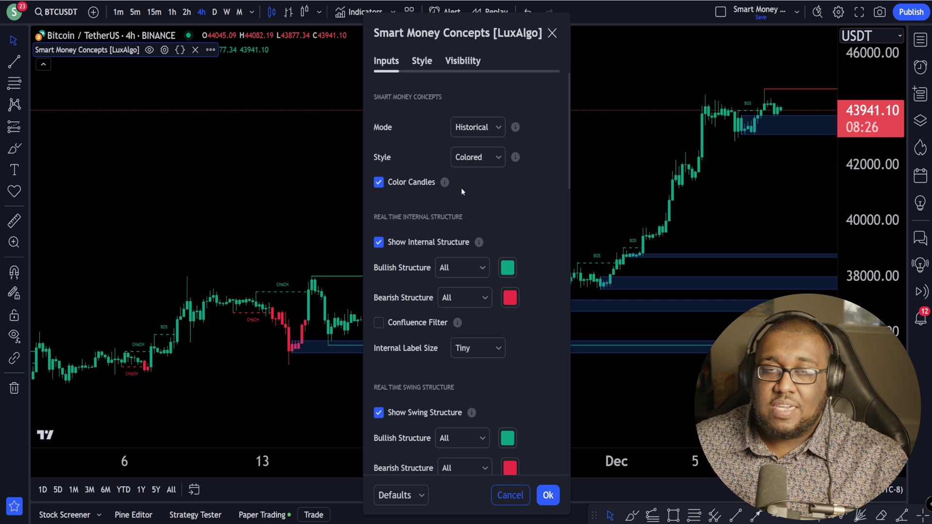
scroll(462, 188, down, 2)
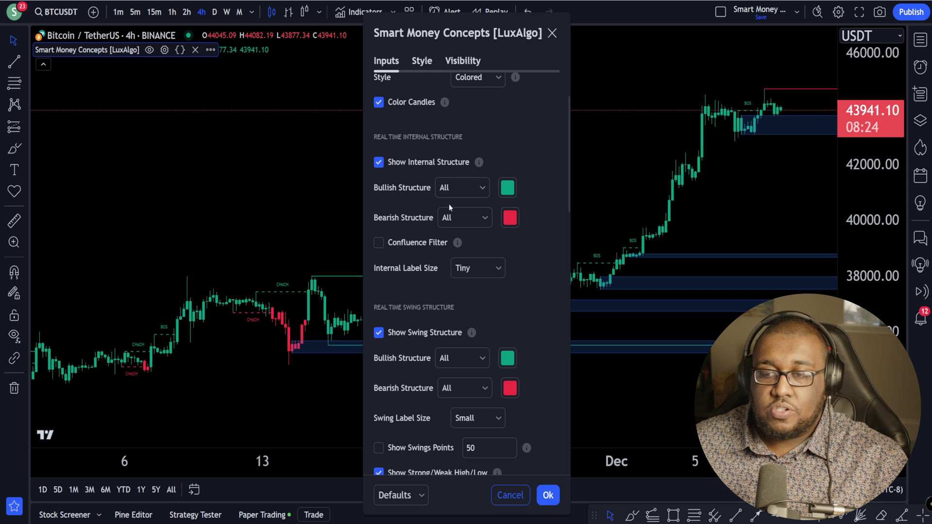
scroll(407, 207, down, 2)
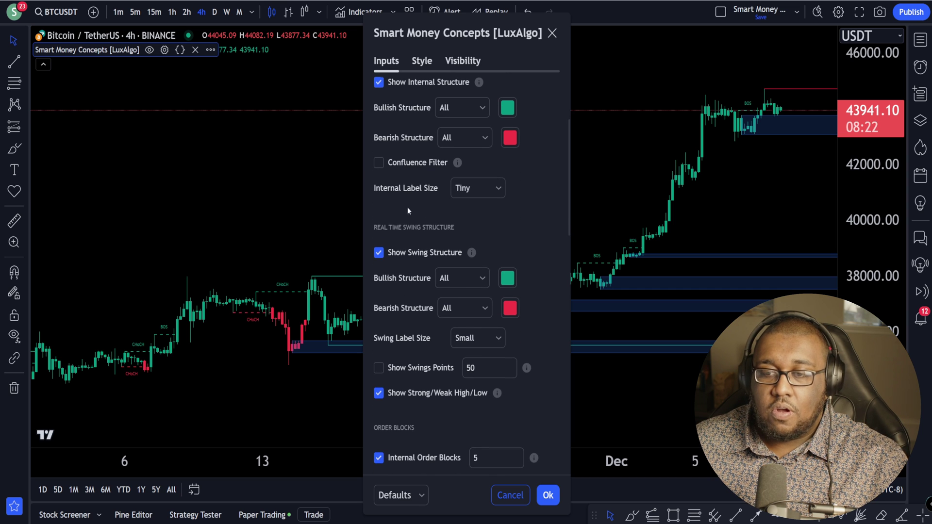
click(381, 164)
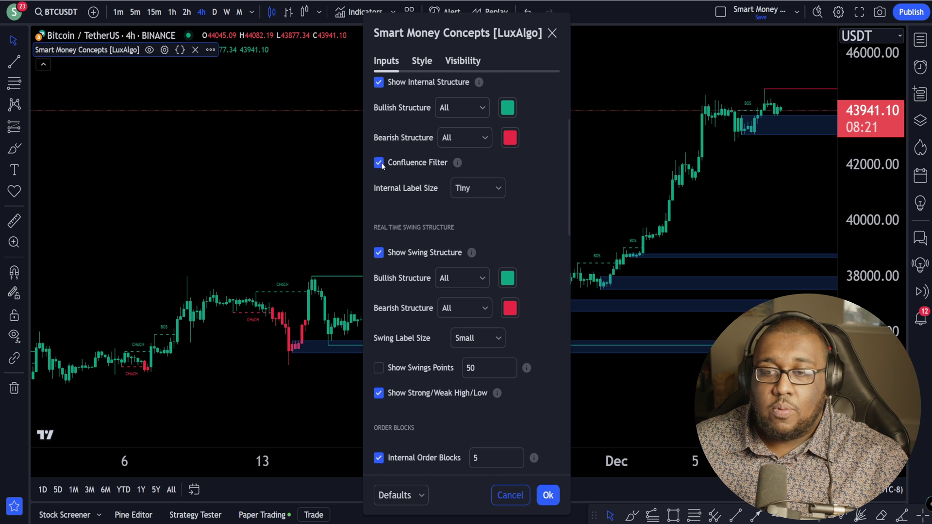
Set both the Internal Label Size and the Swing Label Size to Normal
click(481, 190)
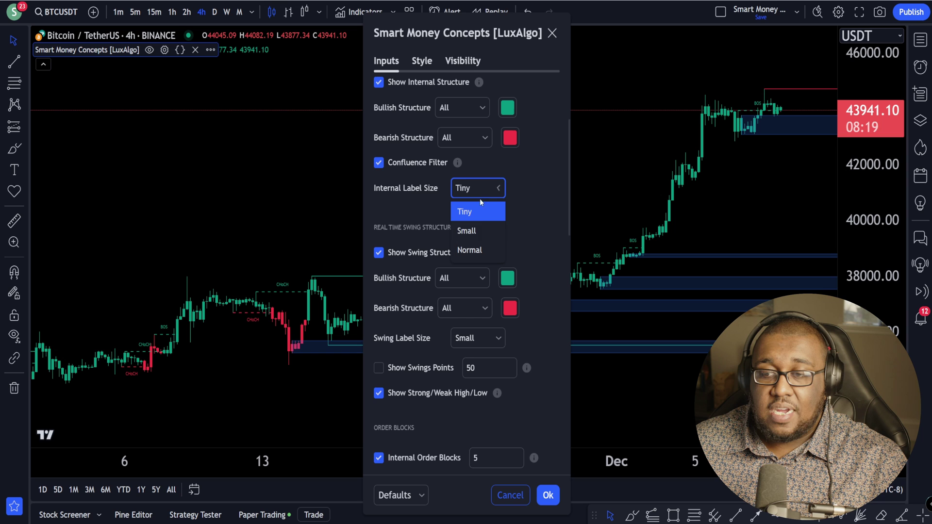
click(469, 250)
scroll(382, 137, down, 3)
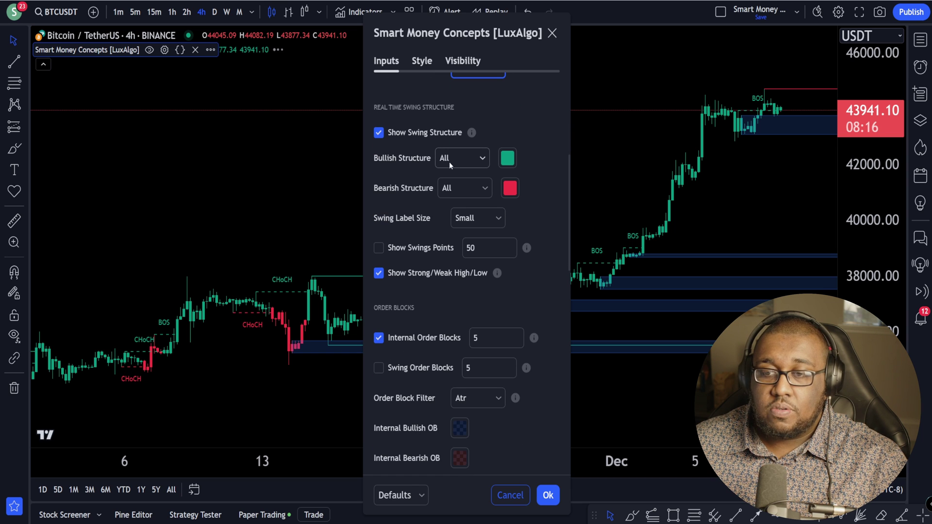
click(473, 218)
click(470, 281)
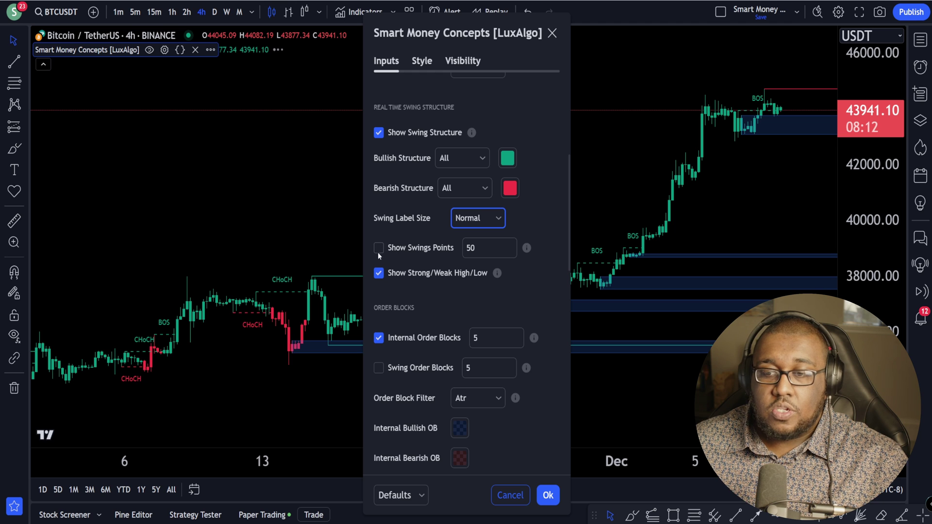
Reduce the number of Internal Order Blocks to 2
scroll(447, 245, down, 2)
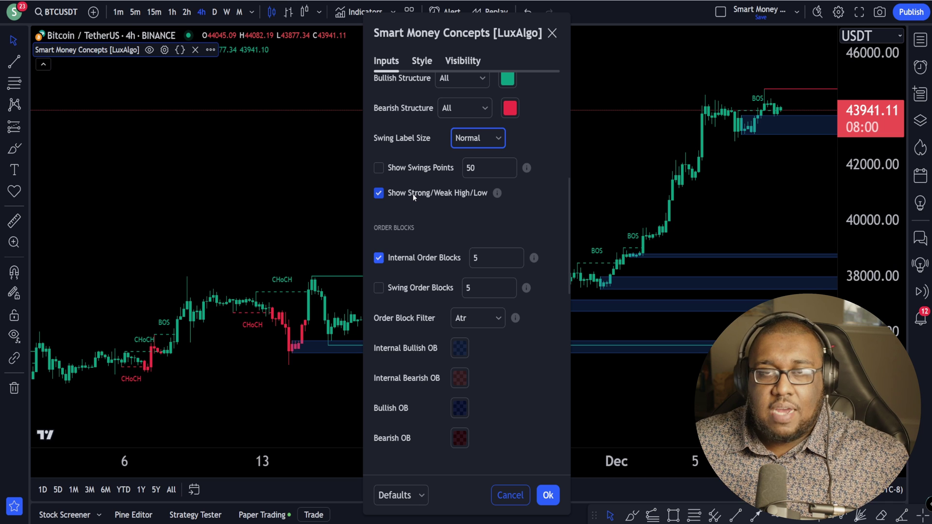
scroll(413, 194, down, 3)
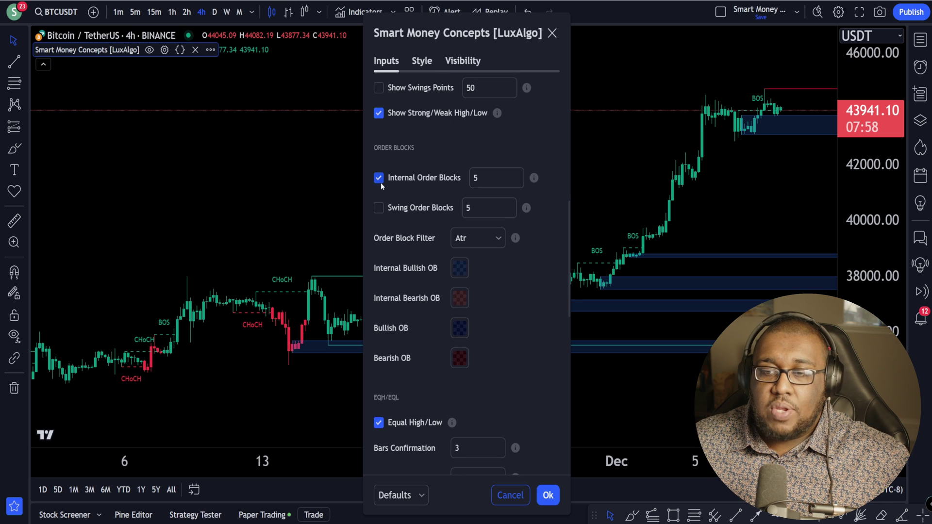
click(516, 183)
click(516, 183)
click(517, 183)
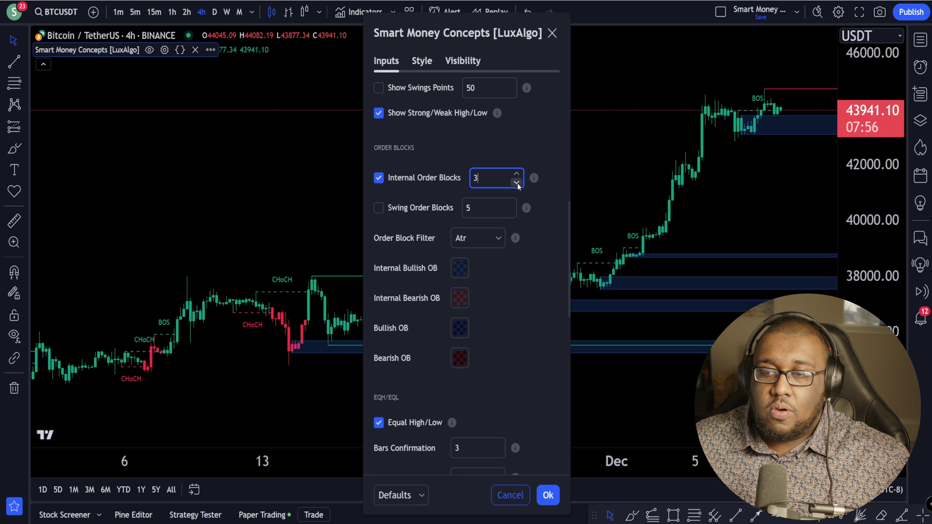
Enable Swing Order Blocks and set their number to 1
click(378, 209)
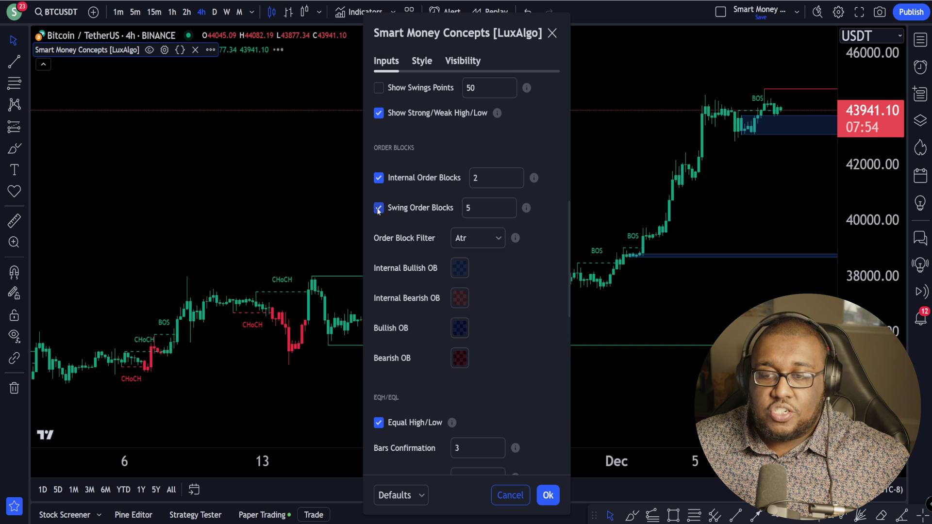
click(509, 213)
click(508, 213)
click(508, 213)
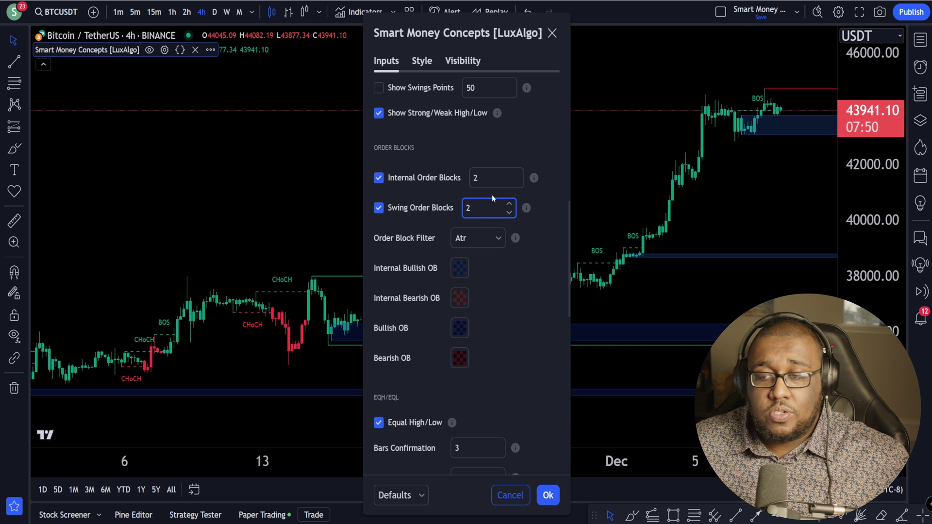
key(Down)
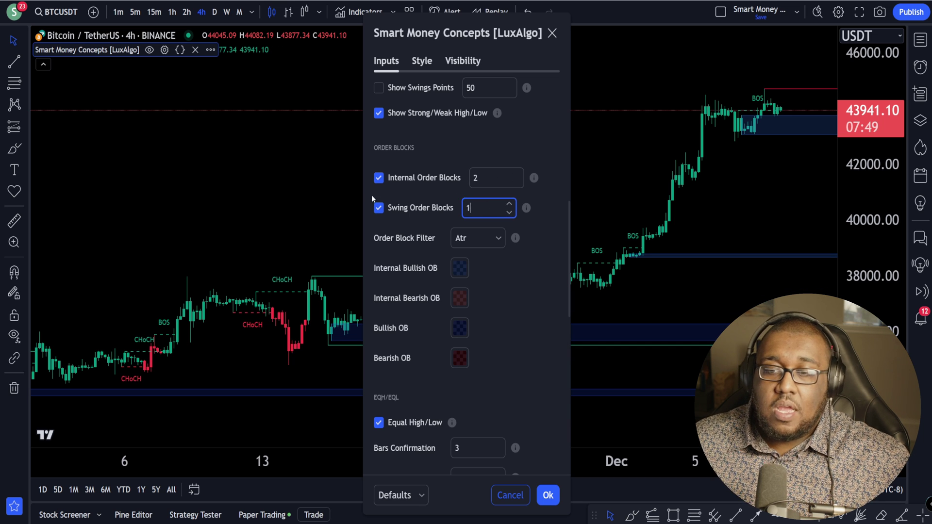
Examine the Order Block Filter choices and, with the settings dialog moved aside, the equal high/low labels in the earlier price history
click(470, 240)
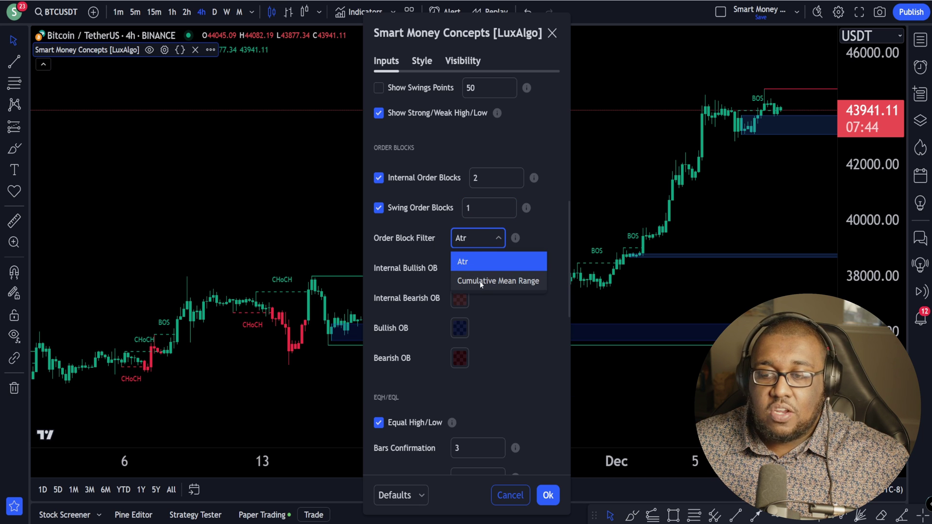
click(436, 251)
scroll(488, 258, down, 3)
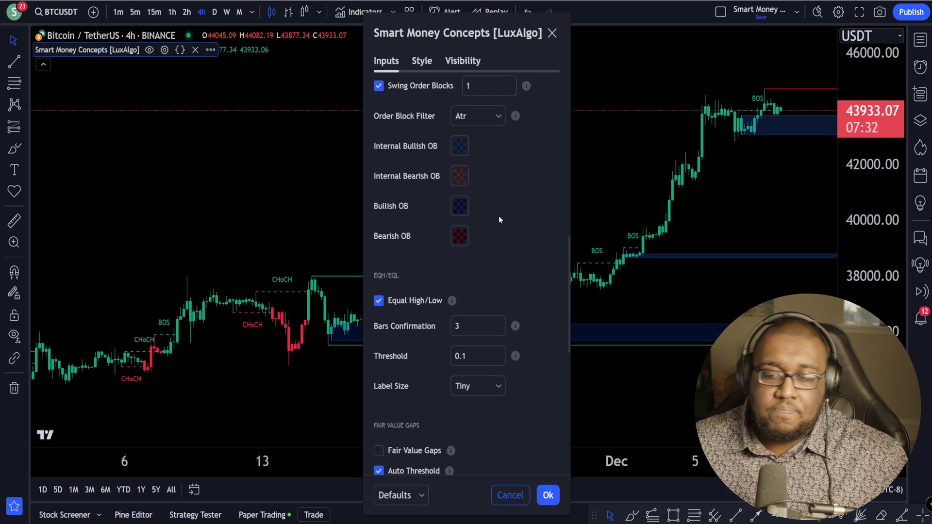
scroll(499, 217, down, 3)
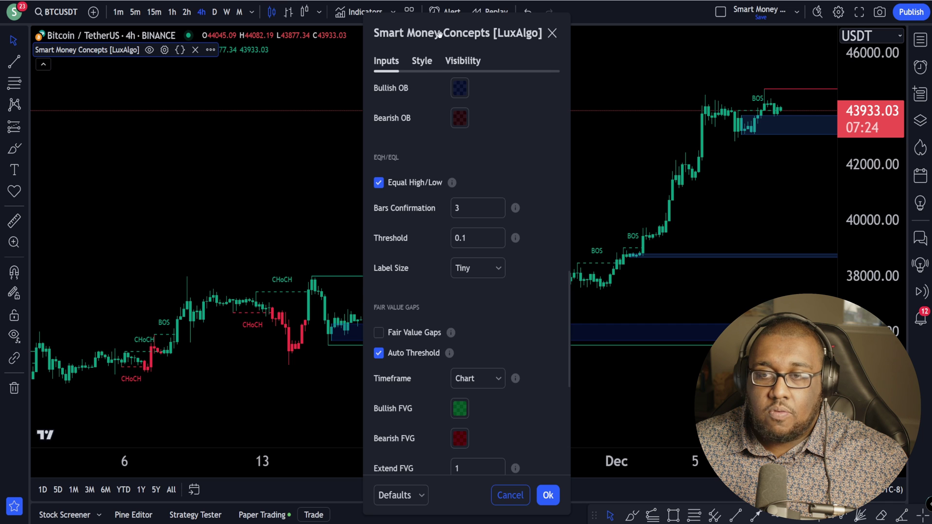
drag(438, 33, 658, 44)
scroll(327, 340, down, 2)
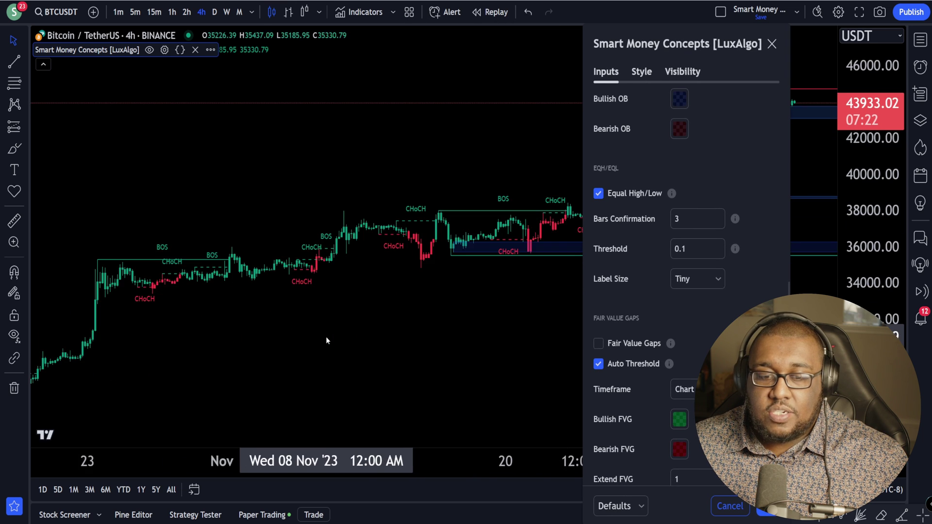
scroll(327, 336, down, 1)
scroll(223, 263, left, 5)
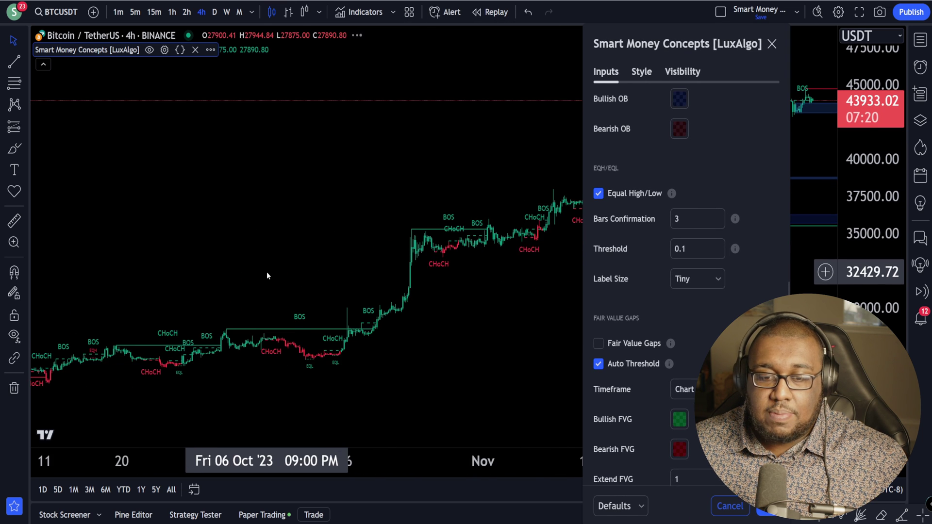
scroll(267, 276, left, 3)
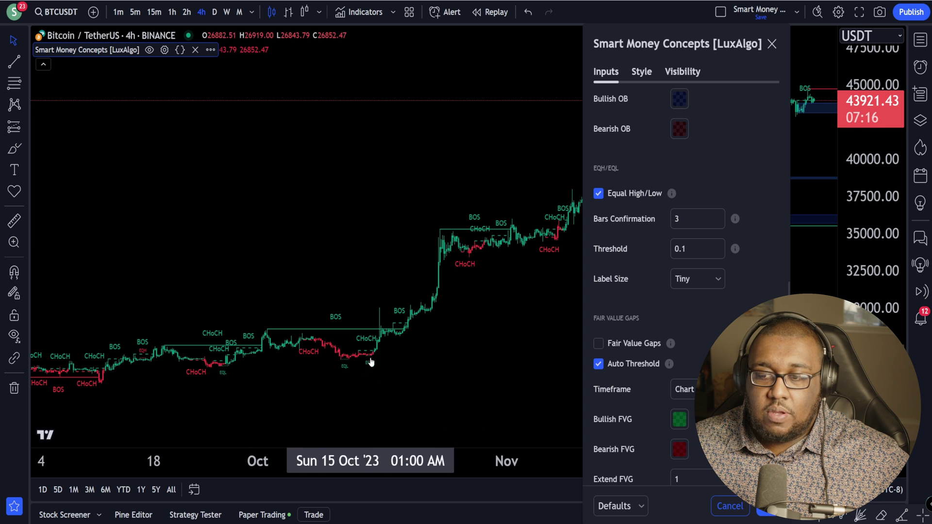
scroll(491, 266, right, 10)
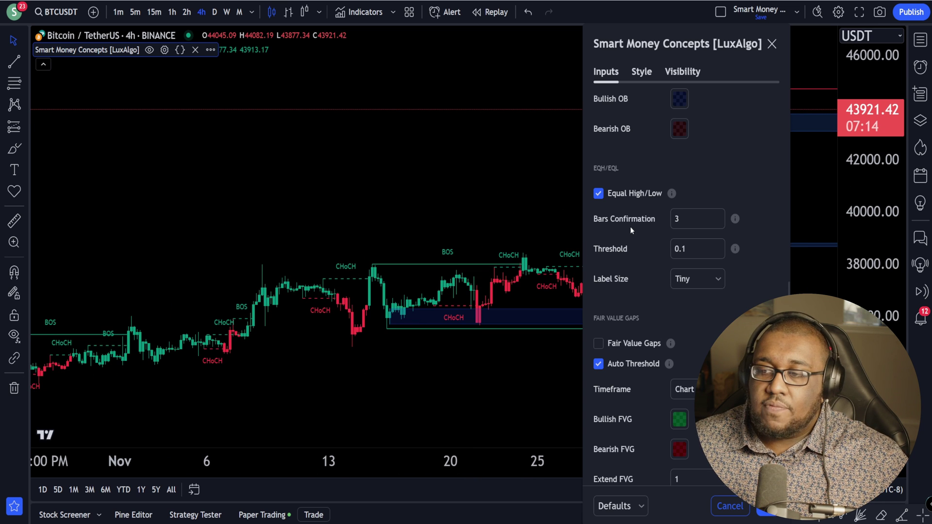
Enable the Daily and Weekly Highs & Lows MTF levels in the indicator settings and apply the changes
scroll(630, 226, down, 2)
scroll(630, 226, up, 1)
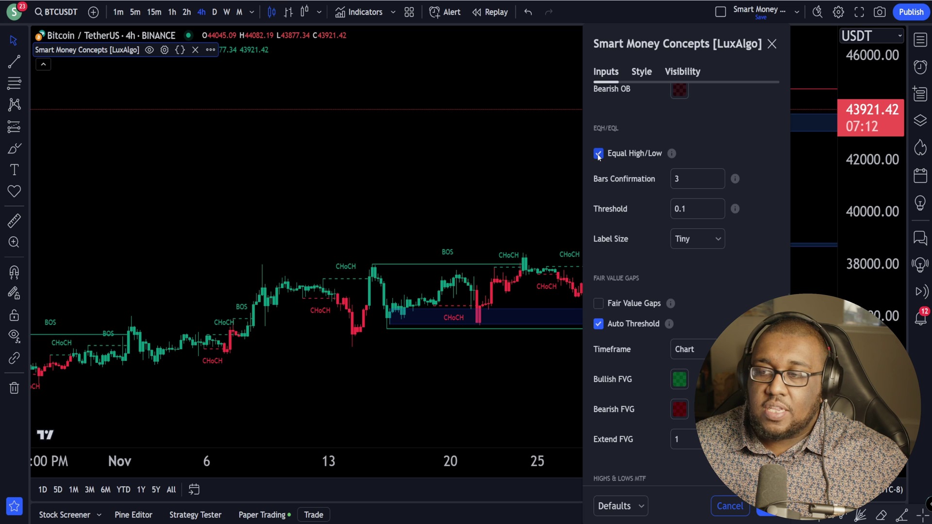
scroll(691, 250, down, 1)
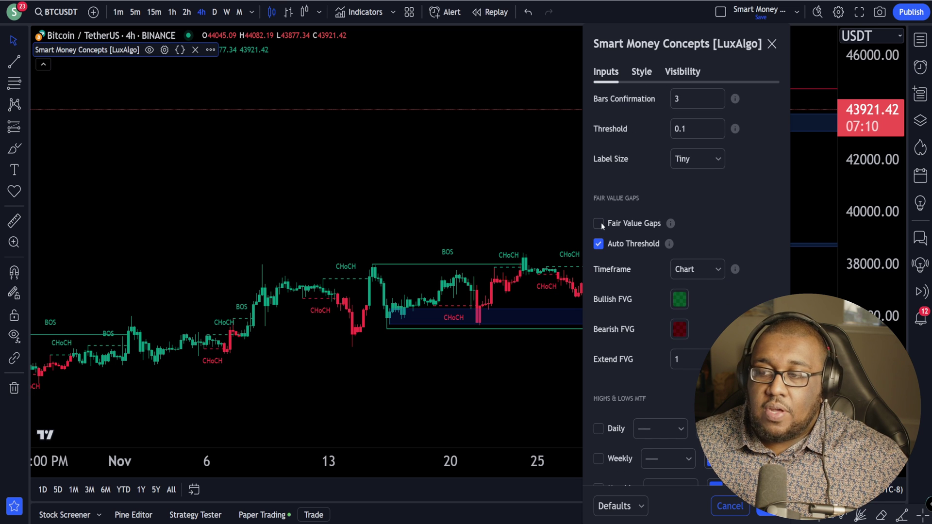
scroll(608, 200, down, 3)
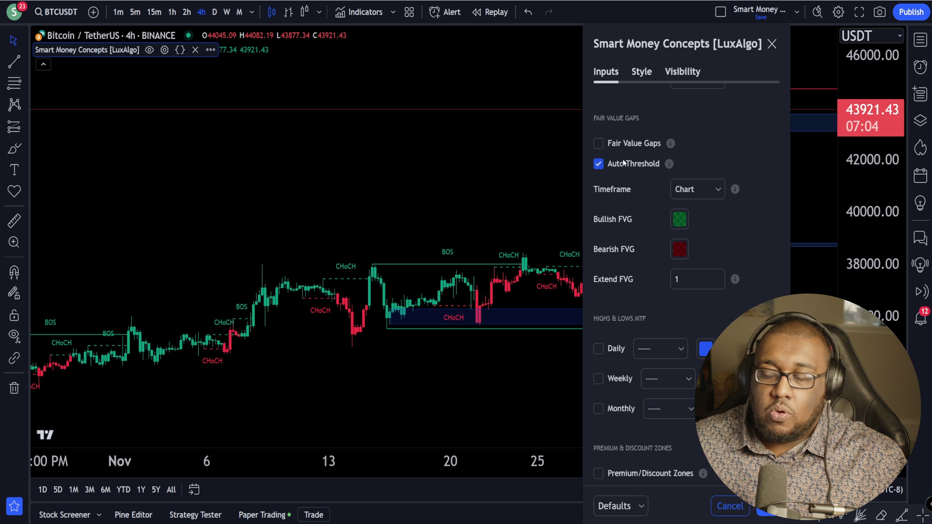
scroll(639, 170, down, 4)
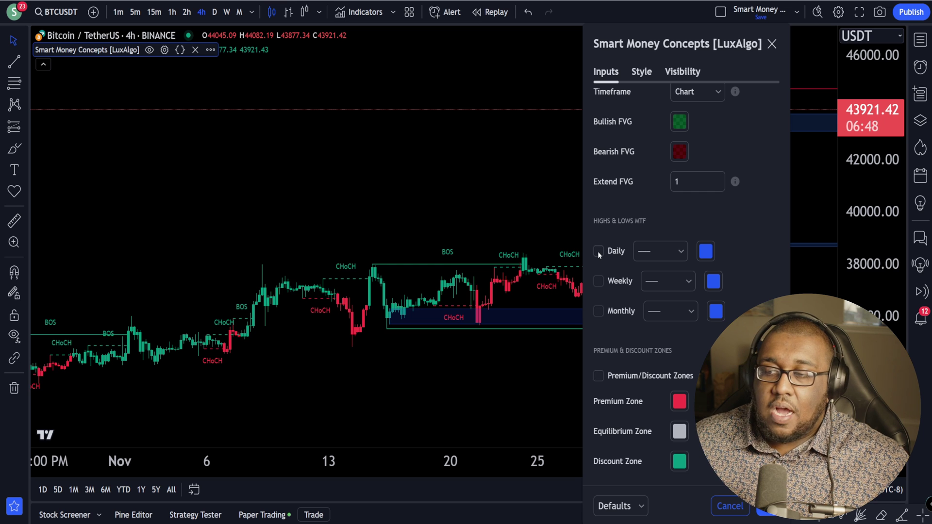
click(599, 281)
click(772, 506)
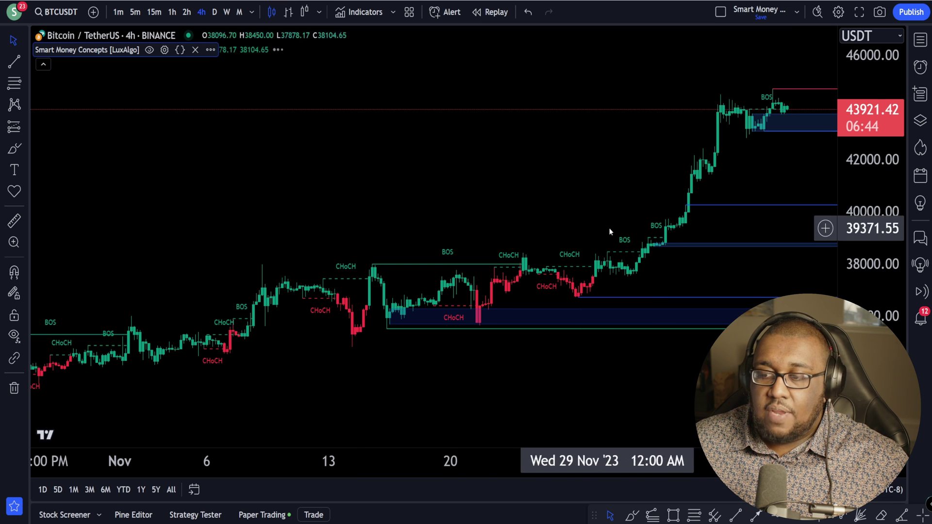
Reopen the Smart Money Concepts [LuxAlgo] settings, enable Premium/Discount Zones and apply the change
drag(610, 233, 308, 221)
drag(504, 185, 556, 192)
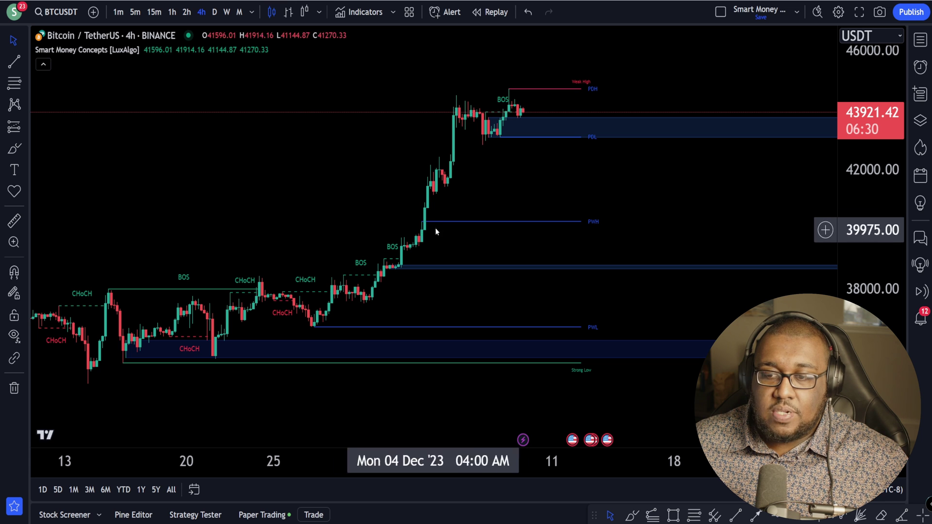
scroll(453, 246, down, 2)
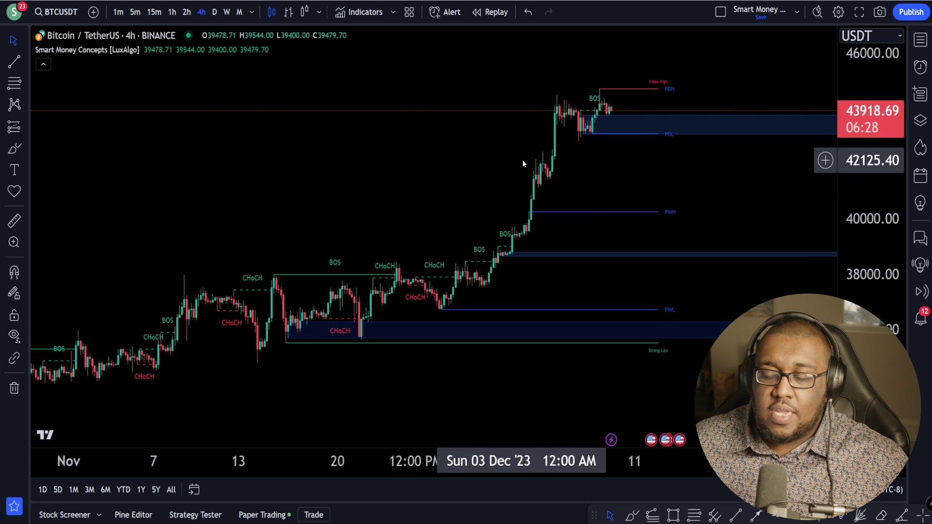
click(165, 50)
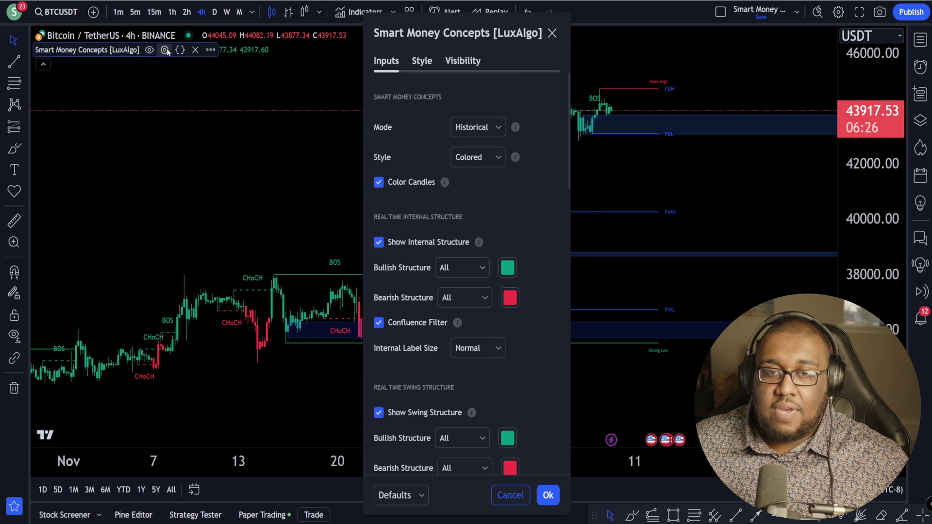
scroll(453, 215, down, 15)
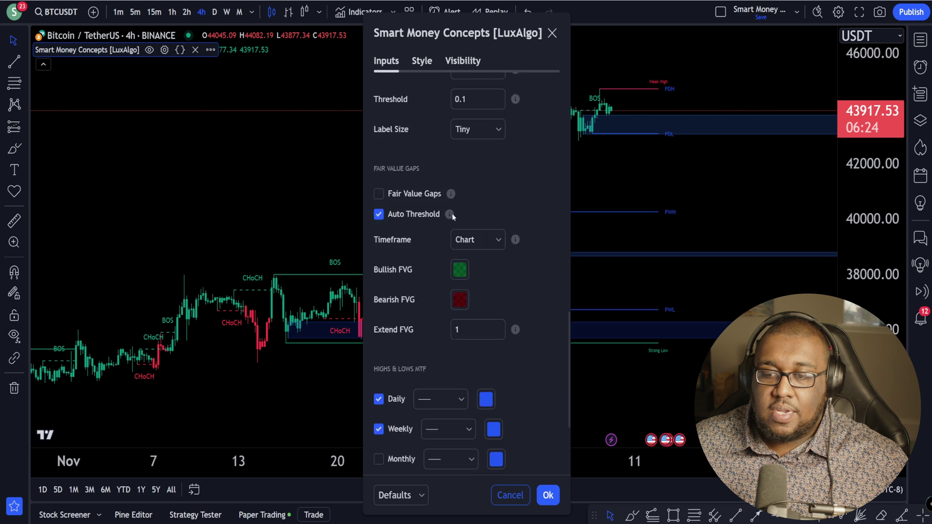
scroll(453, 214, down, 3)
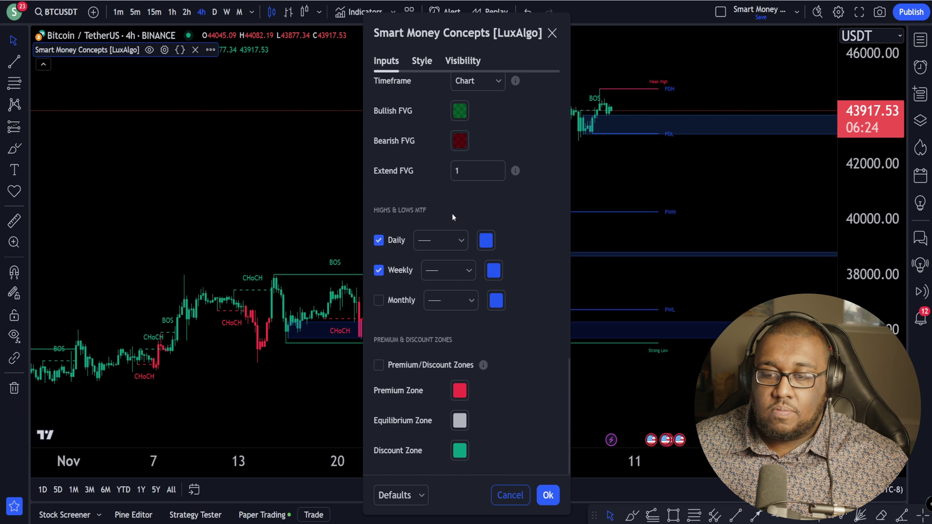
click(380, 365)
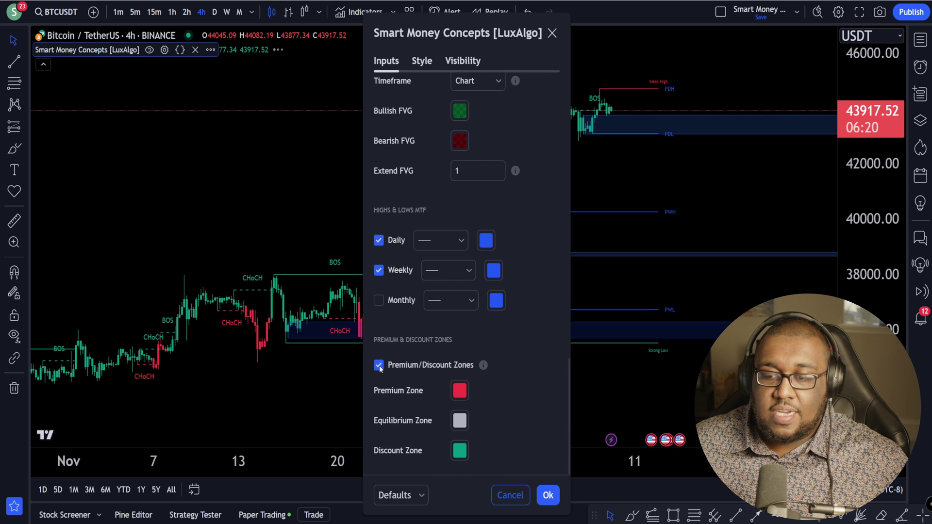
click(548, 495)
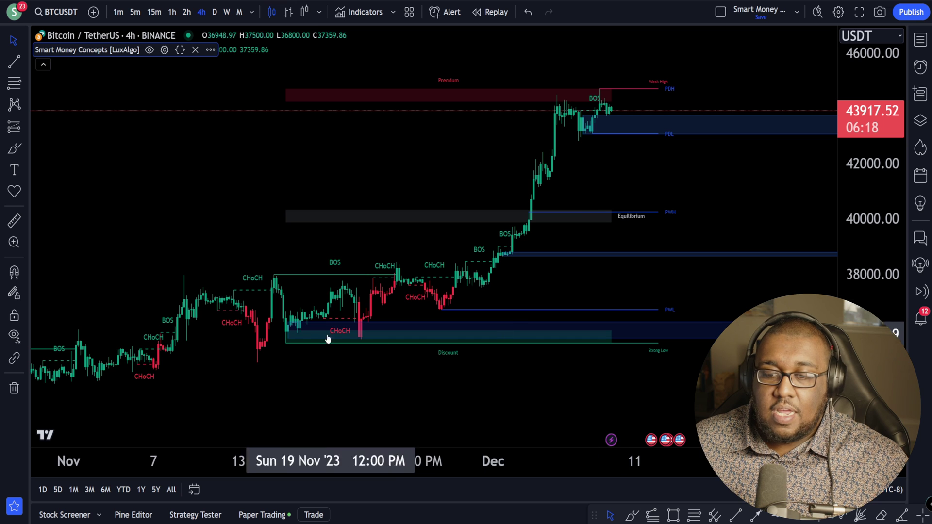
Switch the layout to eight charts arranged in two rows of four
scroll(407, 376, right, 3)
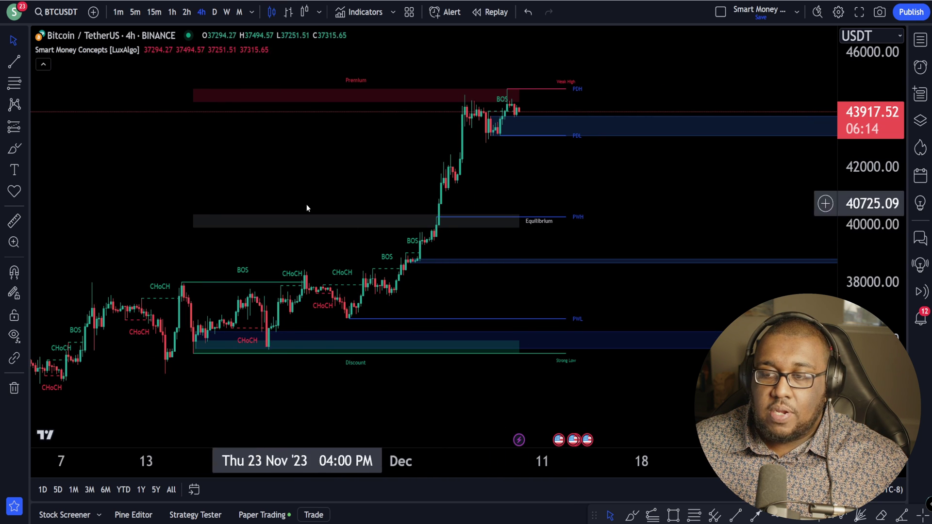
scroll(551, 249, right, 1)
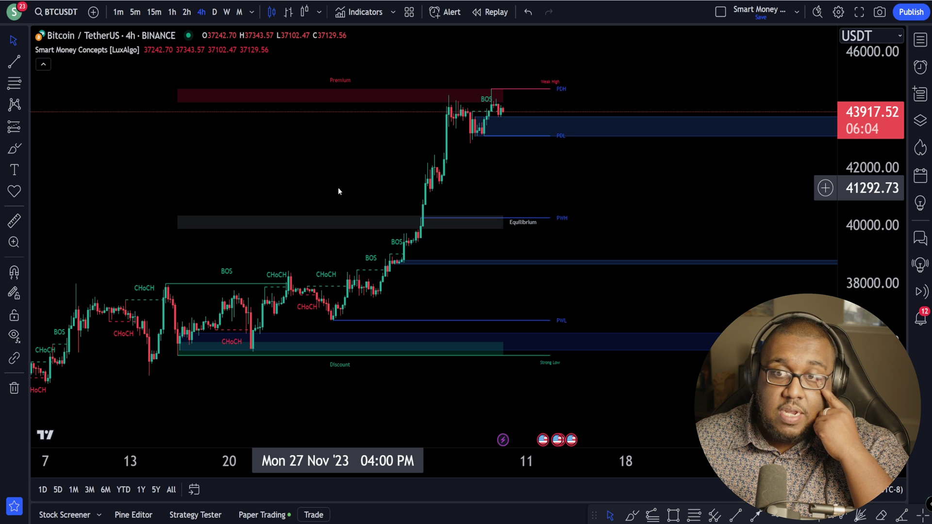
click(721, 12)
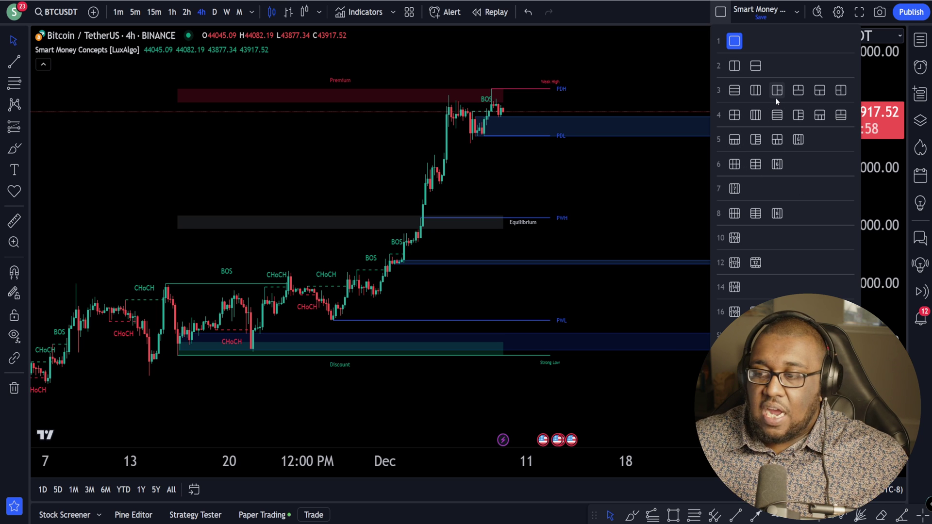
click(733, 216)
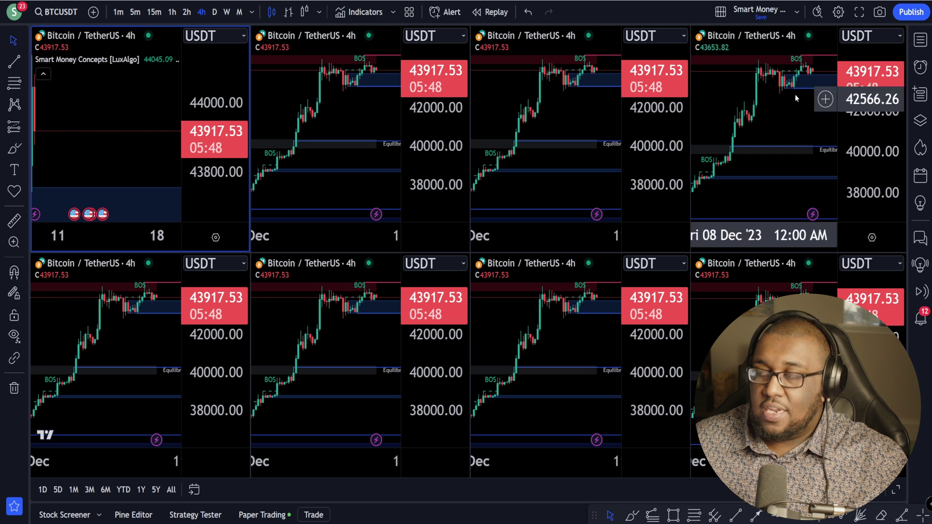
Reduce the browser's page zoom by several levels so the eight charts show more of their content
key(alt+f)
key(ctrl+minus)
key(ctrl+minus)
key(ctrl+minus)
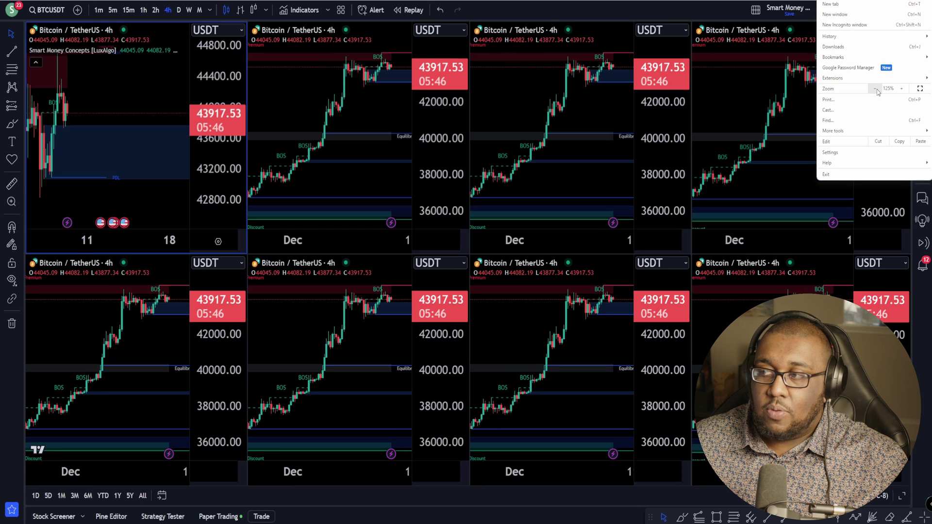
click(759, 171)
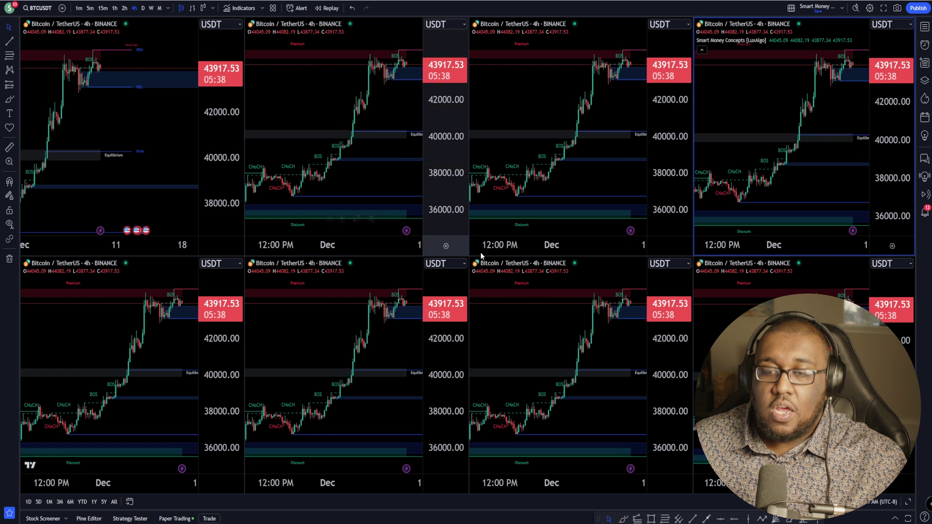
Select the first chart of the grid and maximize it to fill the layout
click(133, 146)
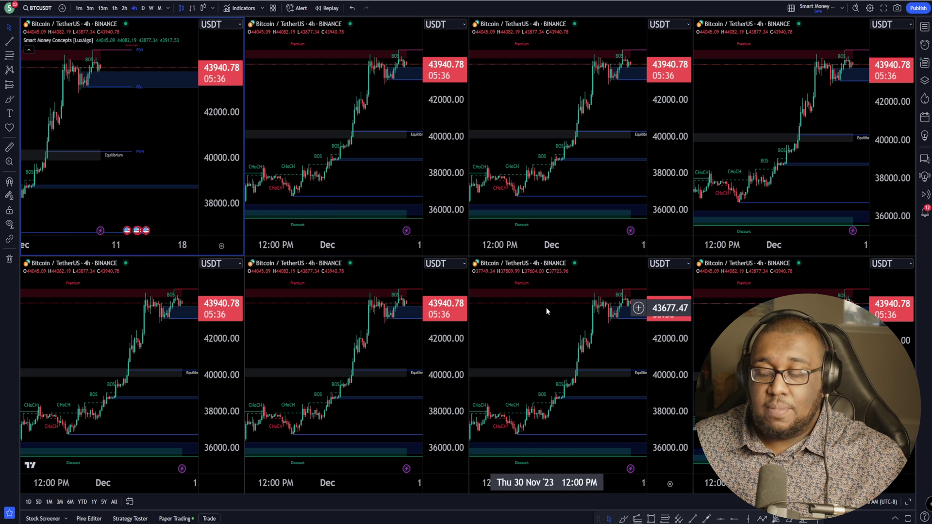
click(905, 503)
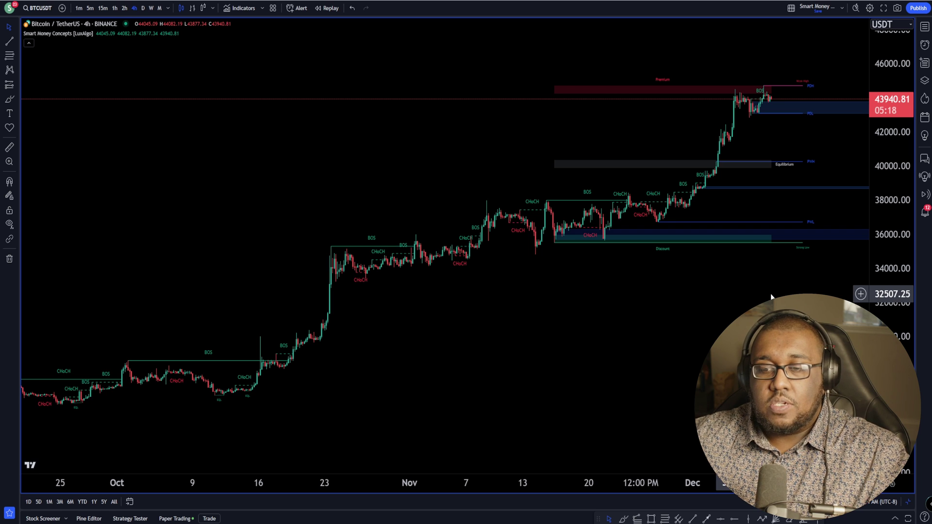
scroll(770, 293, up, 3)
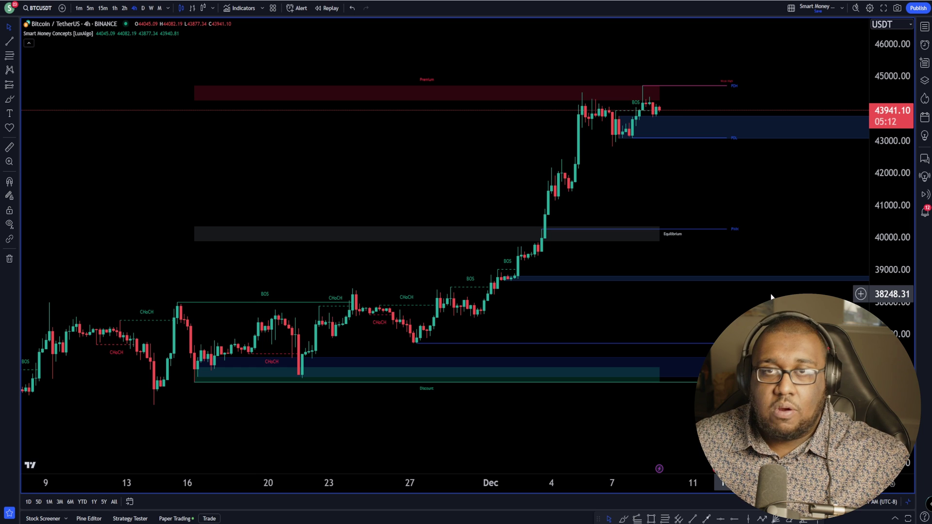
Search the indicators for "macd" and add Moving Average Convergence Divergence to the maximized chart
click(240, 8)
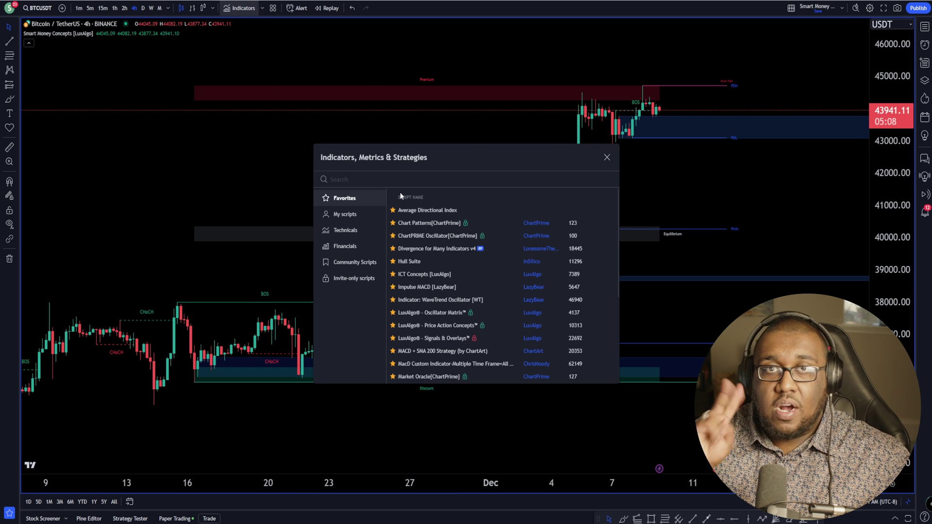
text(macd)
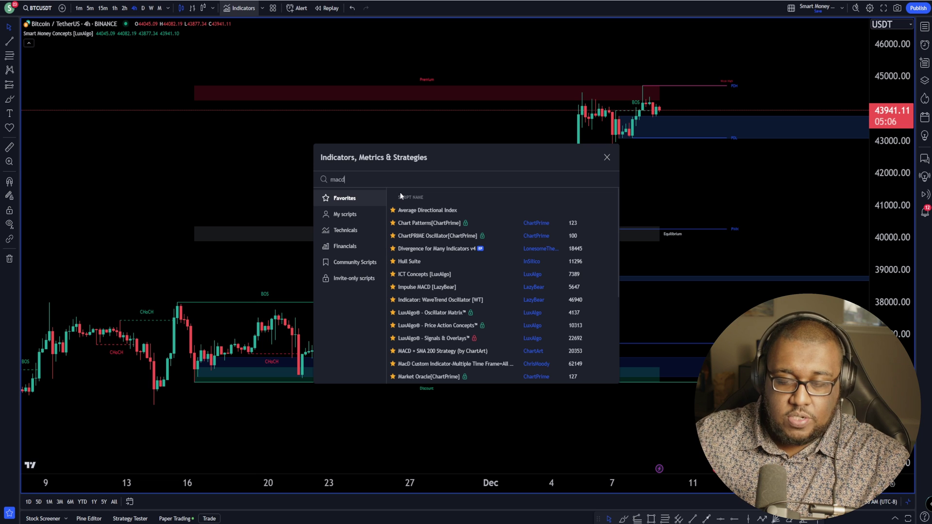
click(470, 214)
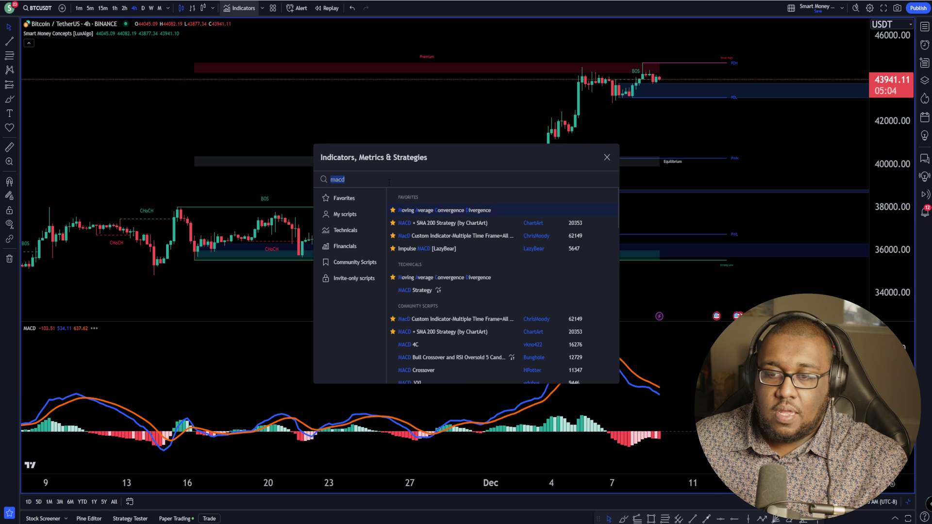
Search the indicators for "stoch" and add the Stochastic indicator to the chart
key(ctrl+a)
text(s)
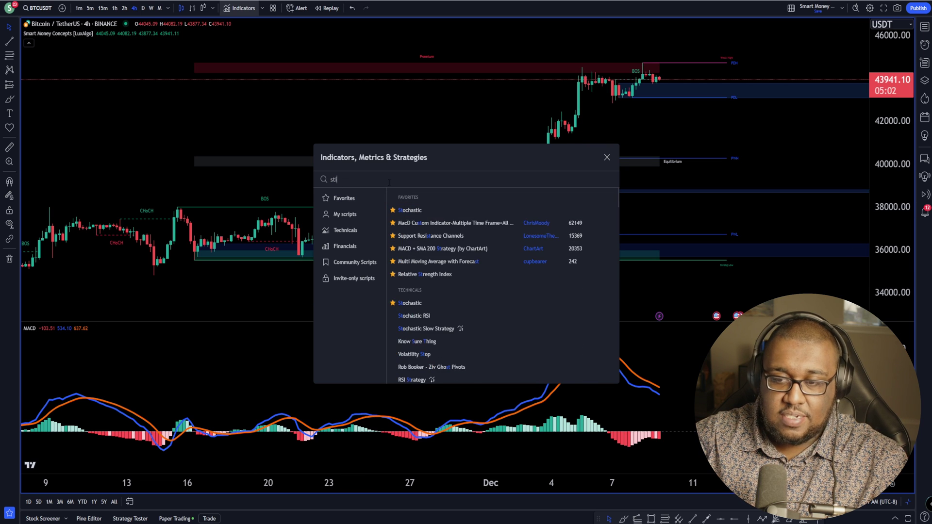
text(toch)
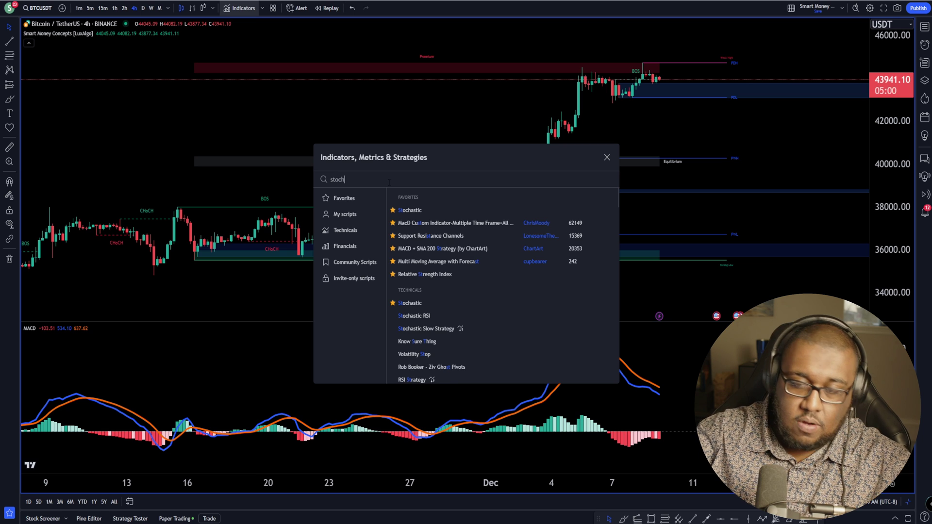
key(ctrl+a)
key(Return)
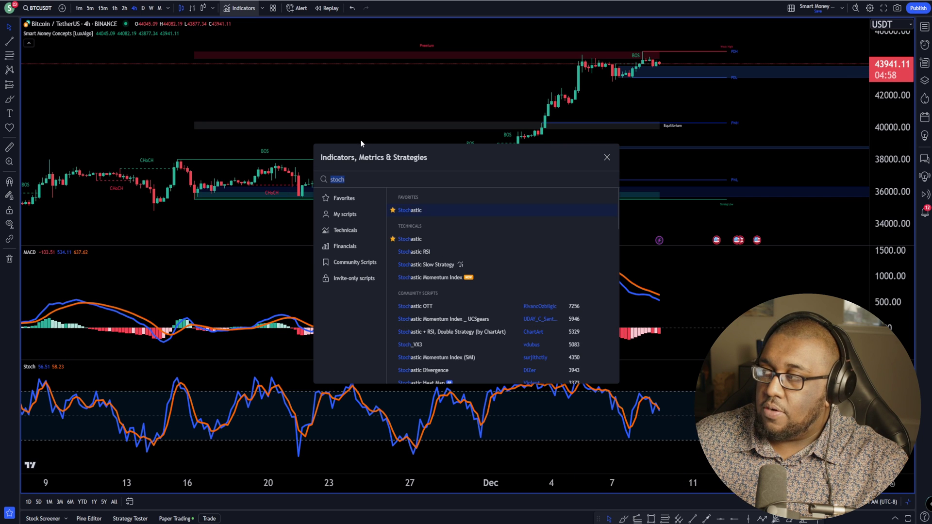
Increase the browser's page zoom by several levels and close the indicator search window
key(alt+f)
click(900, 89)
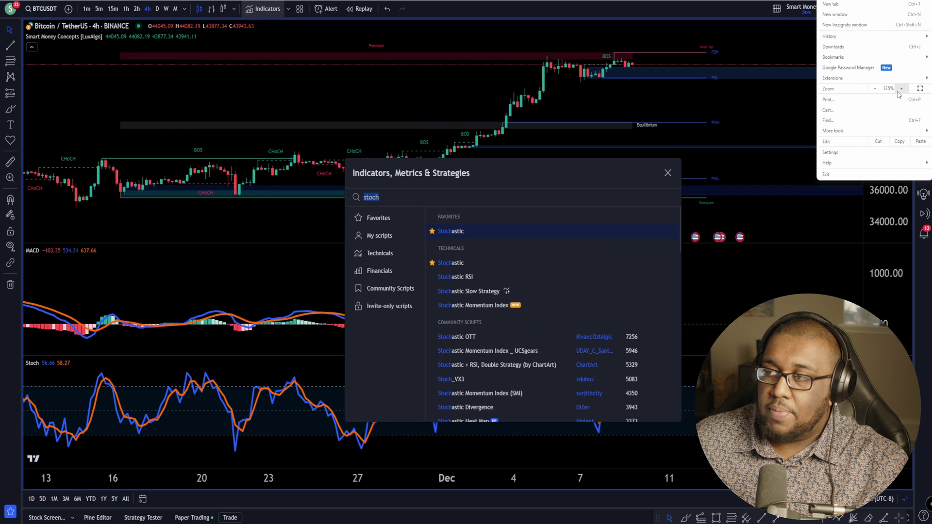
click(901, 89)
click(900, 90)
drag(669, 189, 466, 122)
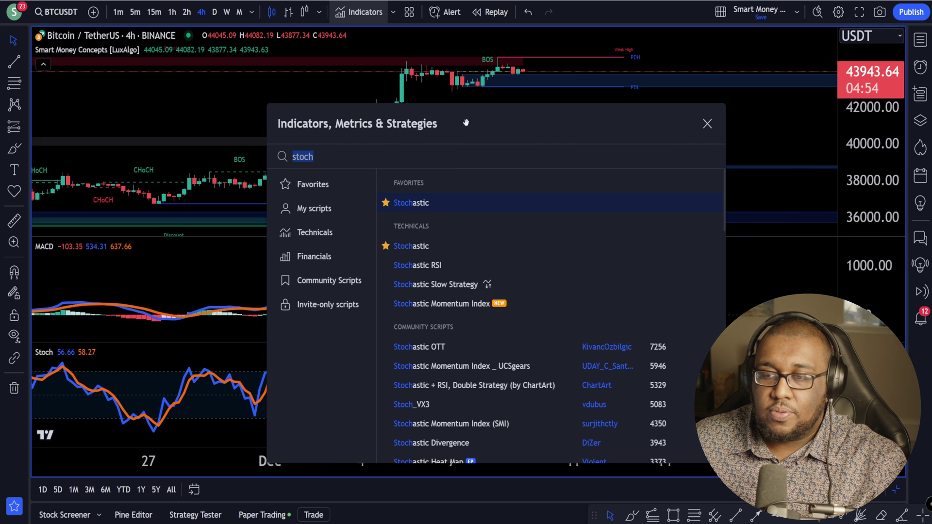
click(712, 125)
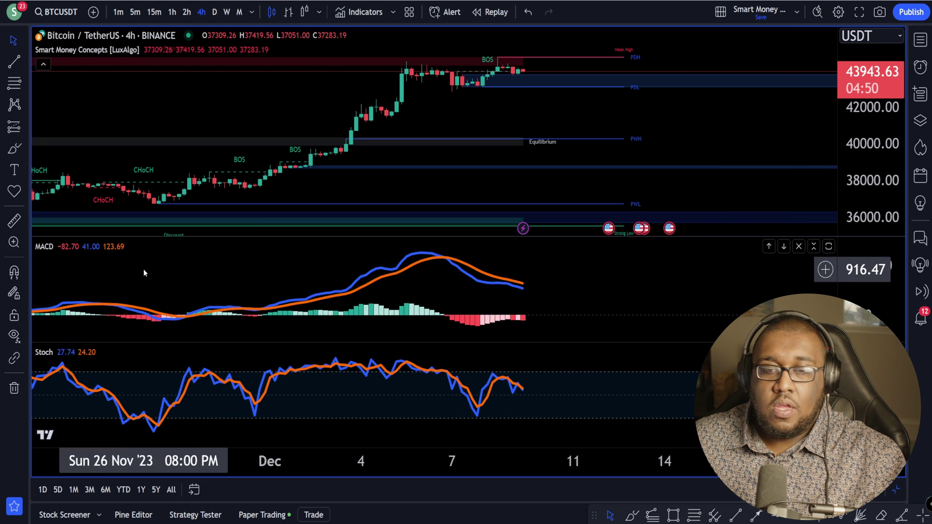
Review the MACD indicator's input lengths and style settings, including the Signal line's colour and thickness options, keeping them as they are
click(78, 246)
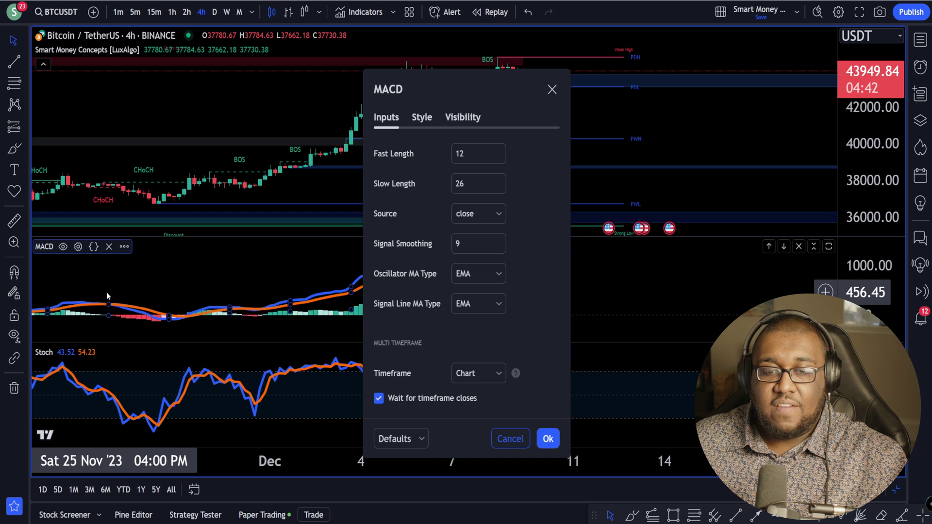
drag(455, 96, 680, 97)
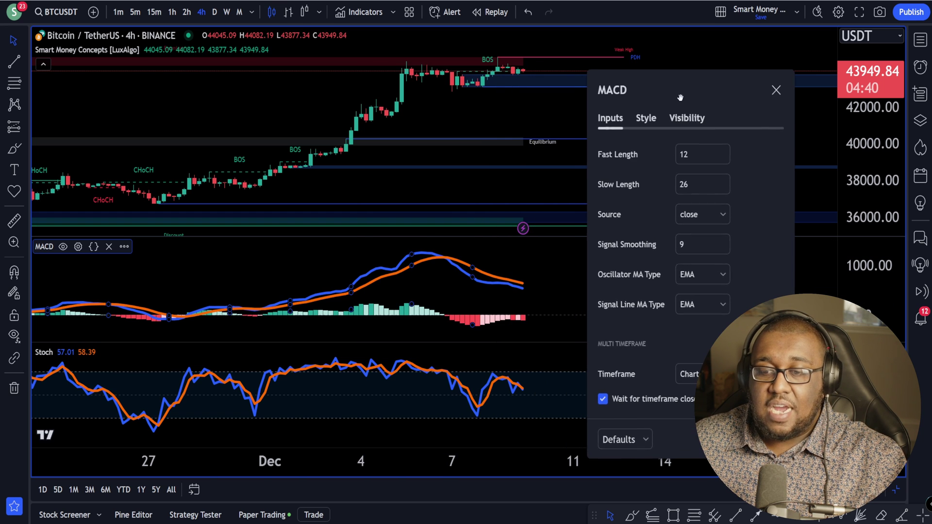
click(646, 119)
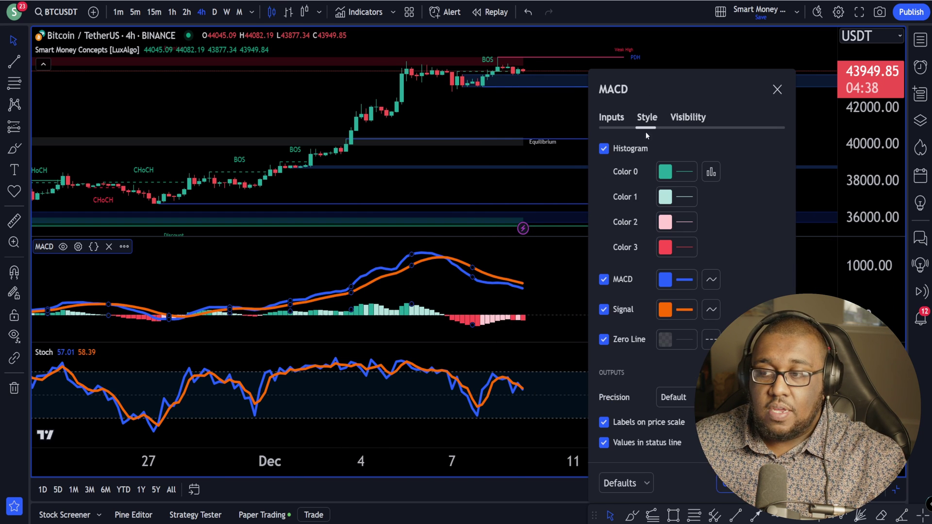
click(687, 311)
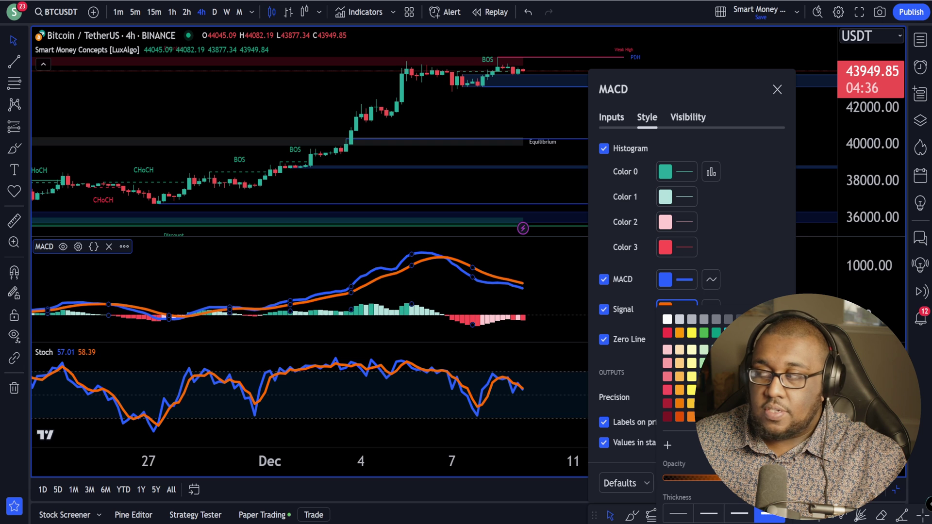
drag(616, 86, 407, 30)
click(484, 260)
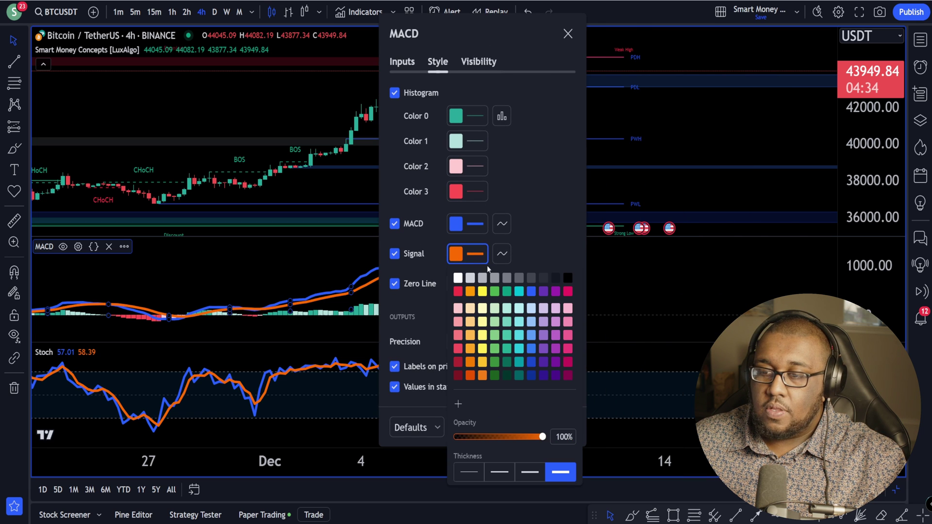
click(547, 238)
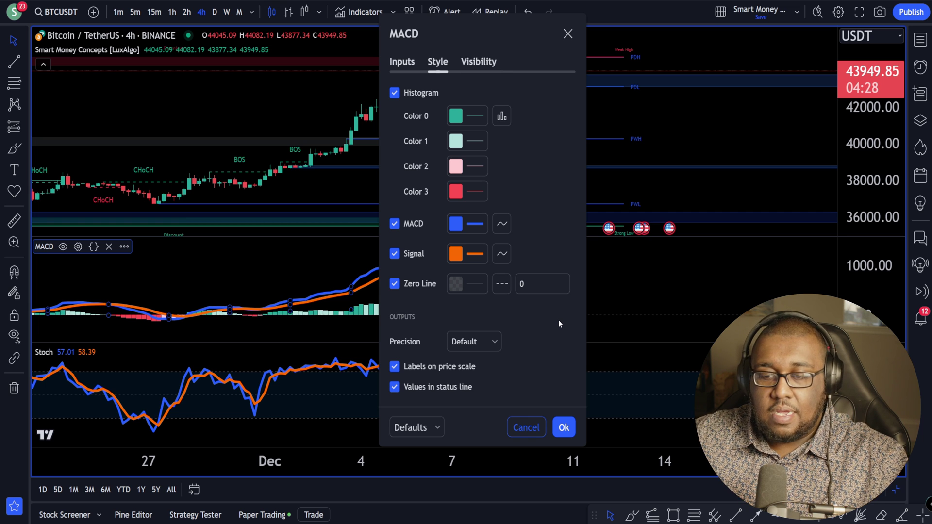
click(564, 429)
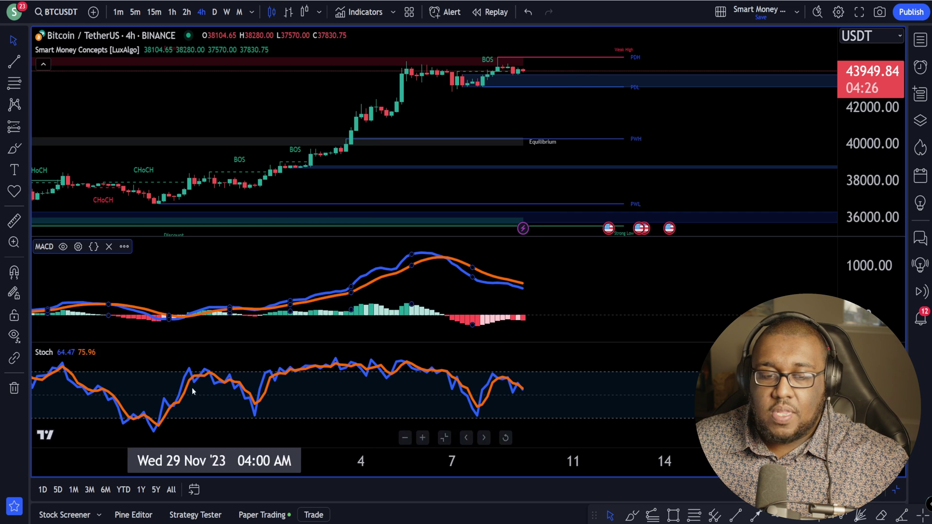
Set the Stochastic indicator's %K Length to 21 and %K Smoothing to 5
click(78, 353)
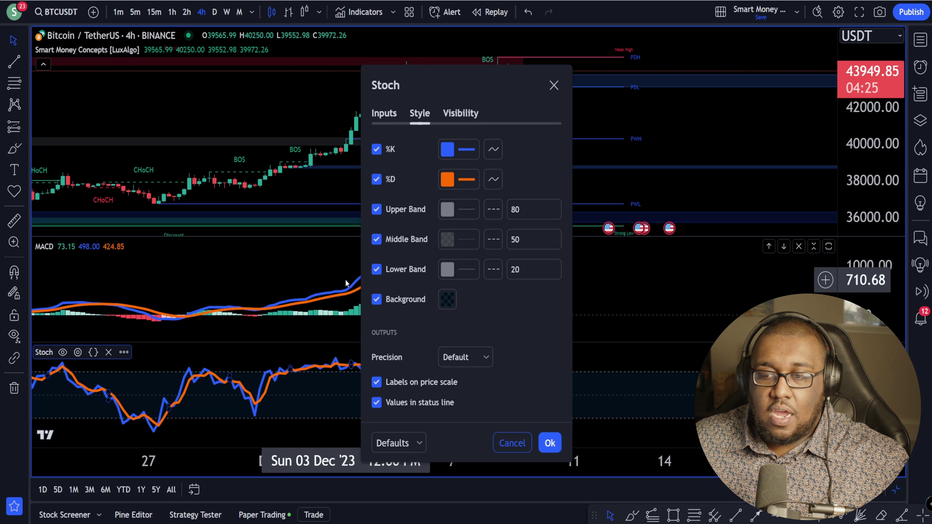
click(383, 113)
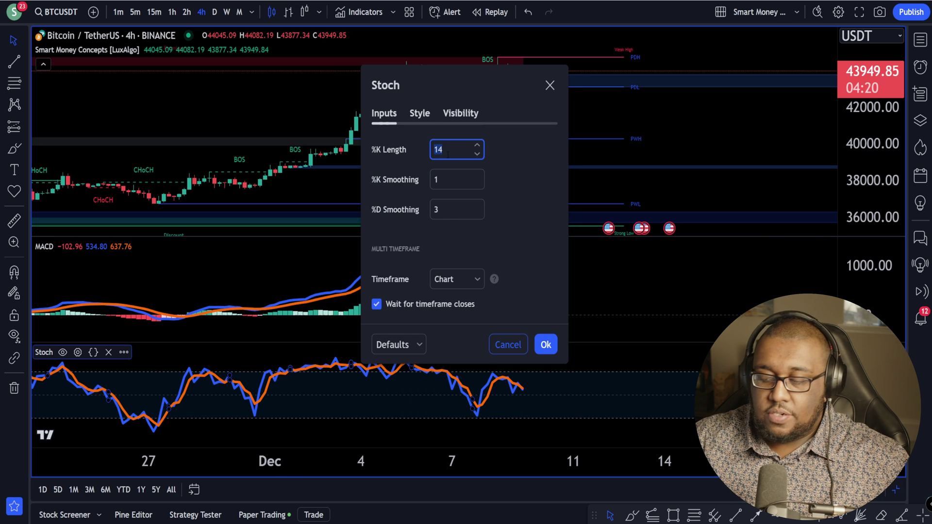
click(446, 182)
key(BackSpace)
text(5)
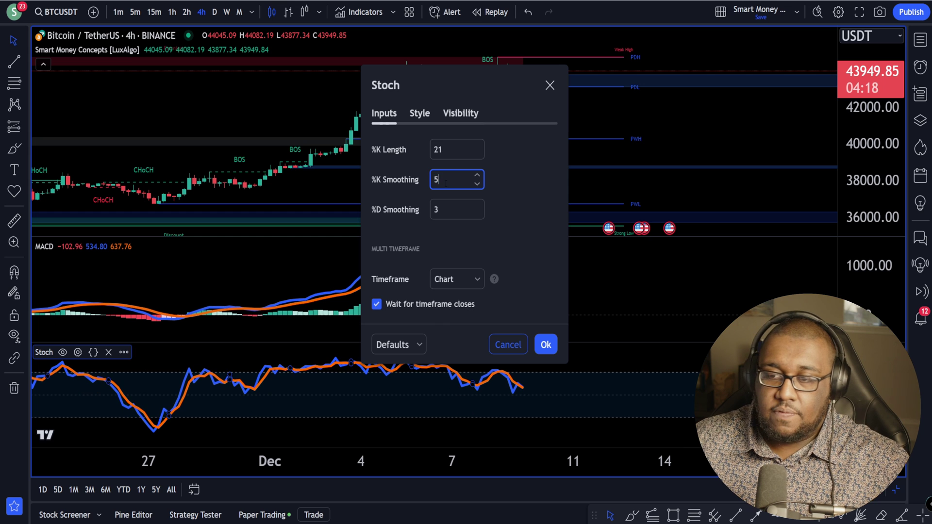
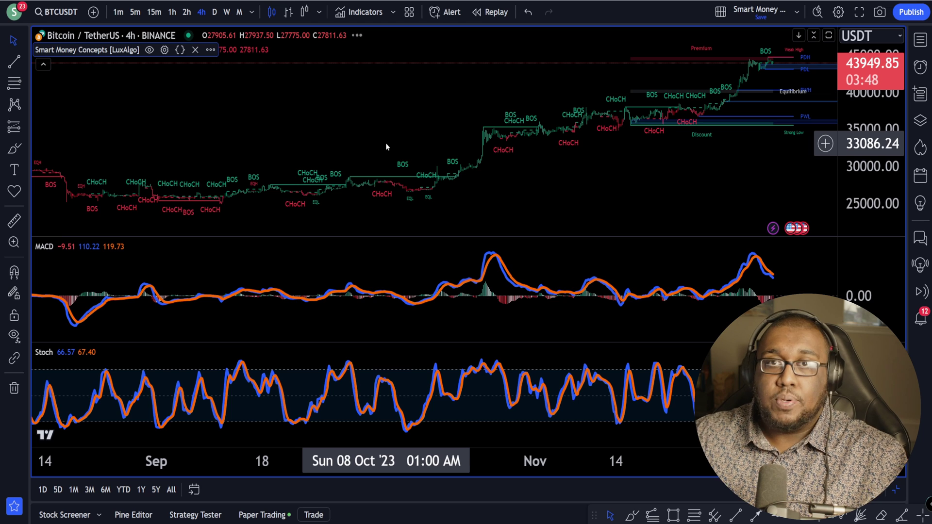
Examine the recent 4-hour price structure labels together with the MACD and Stochastic crossovers beneath them
scroll(462, 141, up, 6)
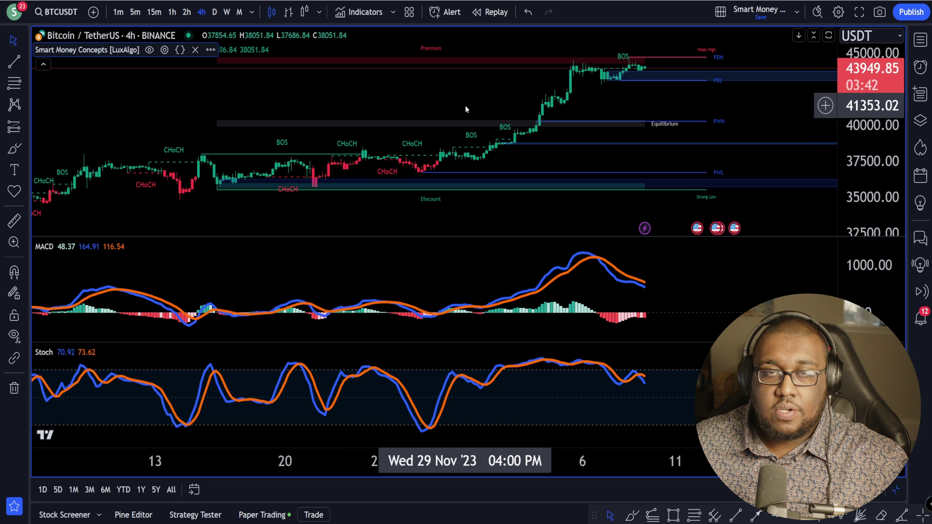
scroll(465, 106, up, 1)
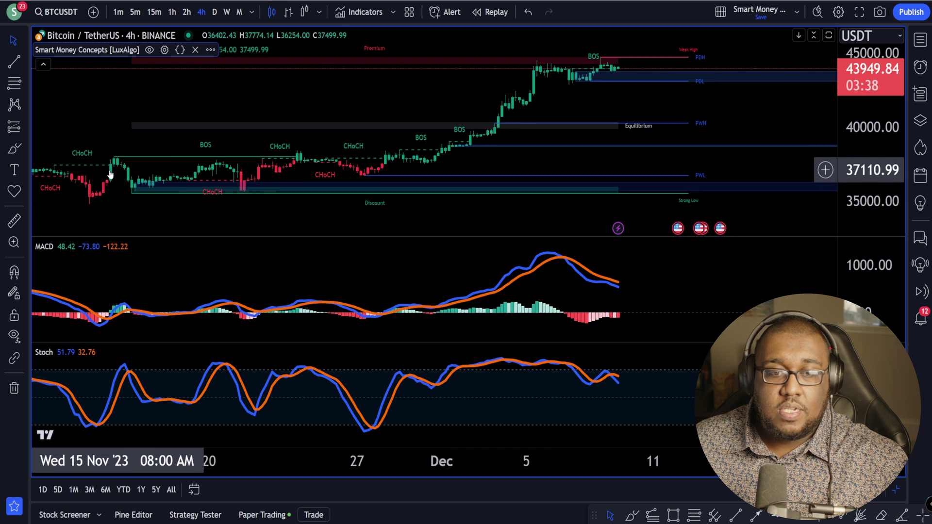
scroll(273, 140, down, 2)
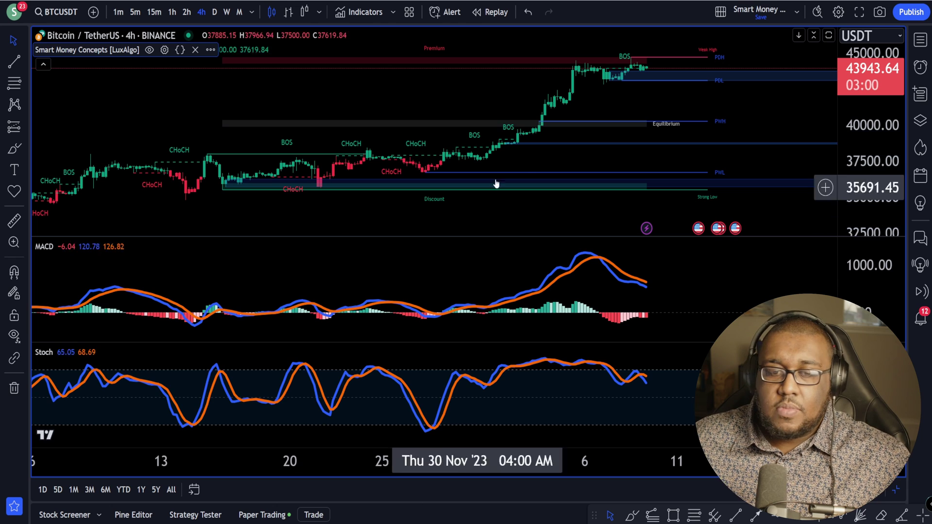
scroll(777, 277, up, 4)
scroll(662, 296, down, 3)
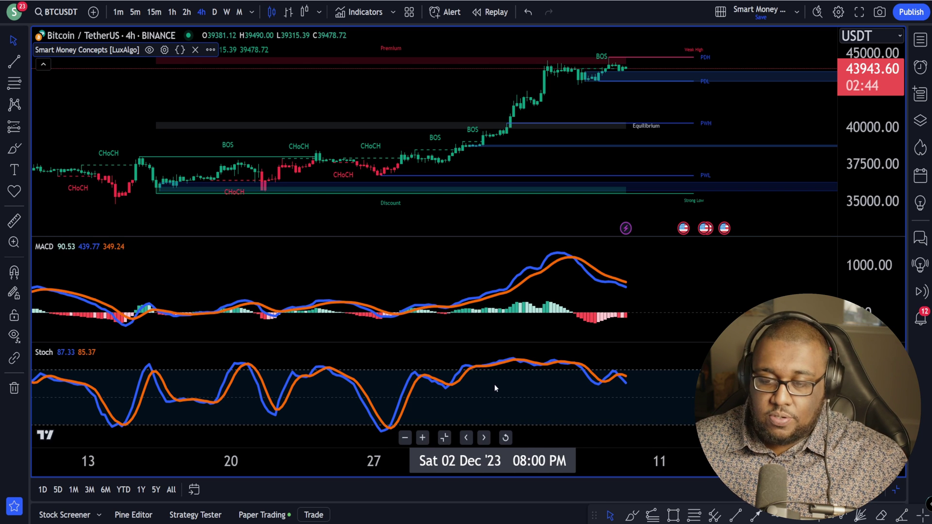
scroll(438, 408, down, 2)
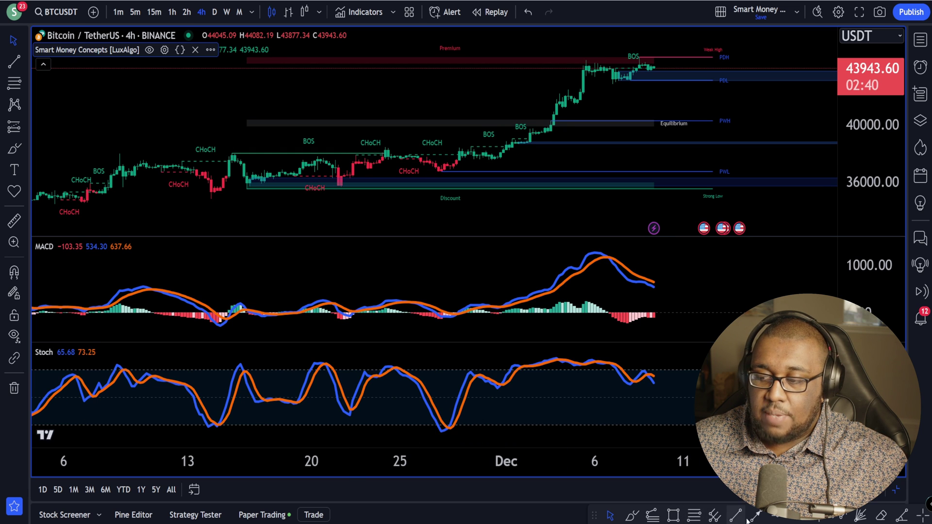
Mark the late-November bullish crossovers with vertical lines: Stochastic at 27 Nov '23, MACD at its slightly later crossover, and the matching price candle
click(803, 520)
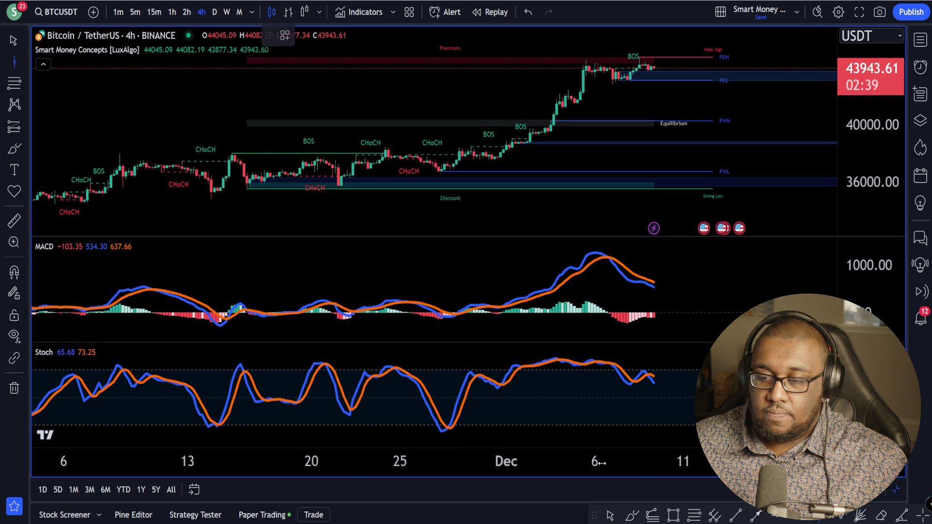
click(451, 426)
click(494, 336)
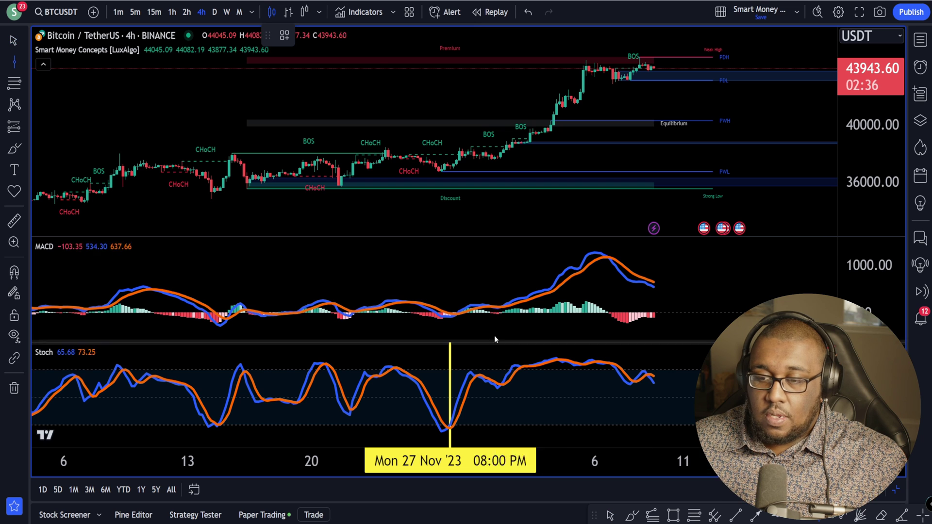
click(461, 316)
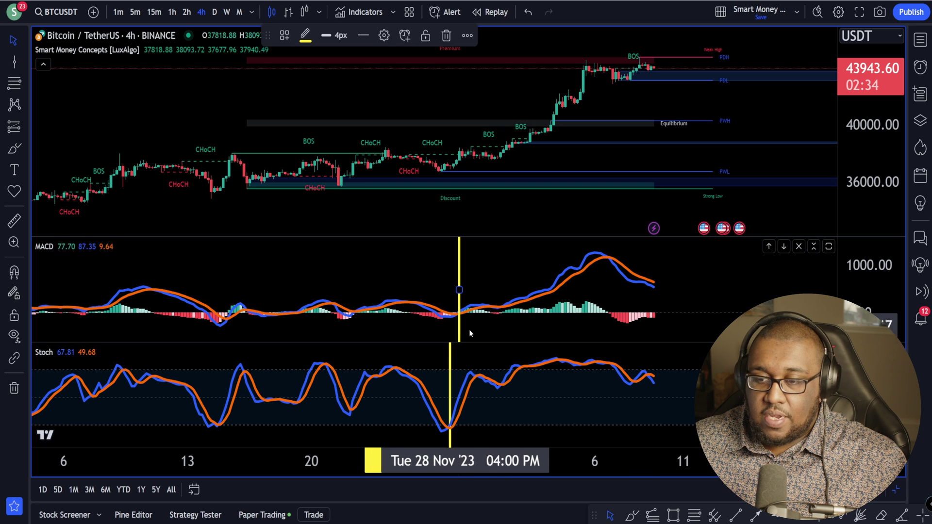
key(Escape)
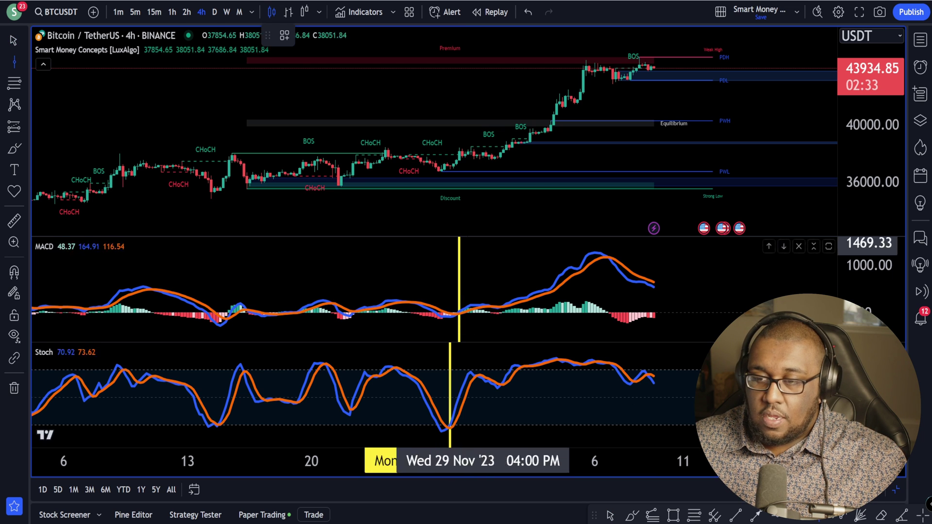
click(459, 161)
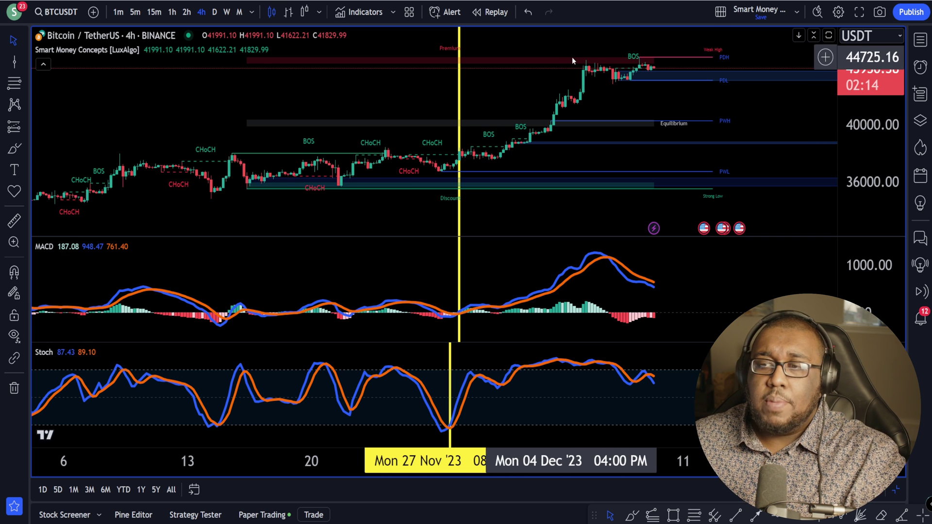
Switch the chart to the 15-minute timeframe and examine its structure breaks, premium and discount zones, and MACD and Stochastic crossovers
text(15)
key(Return)
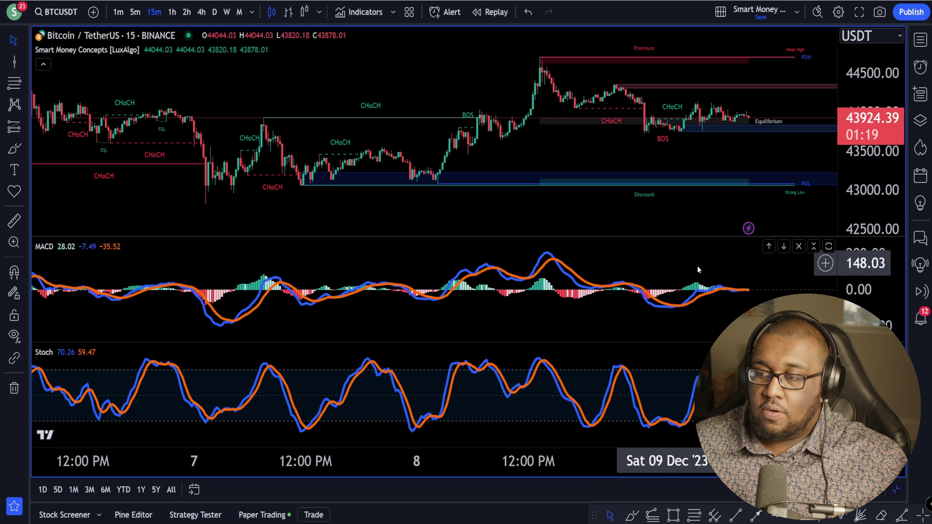
scroll(692, 188, up, 5)
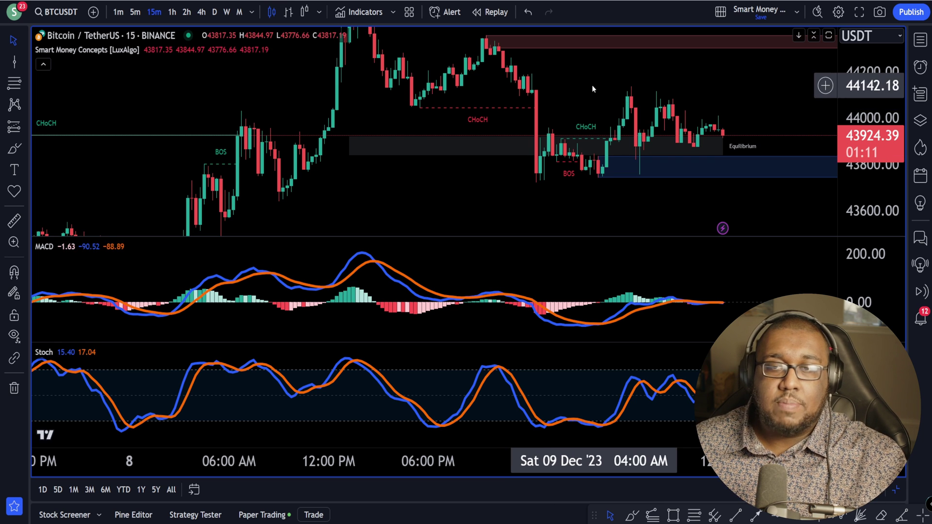
drag(435, 165, 477, 160)
scroll(680, 145, left, 5)
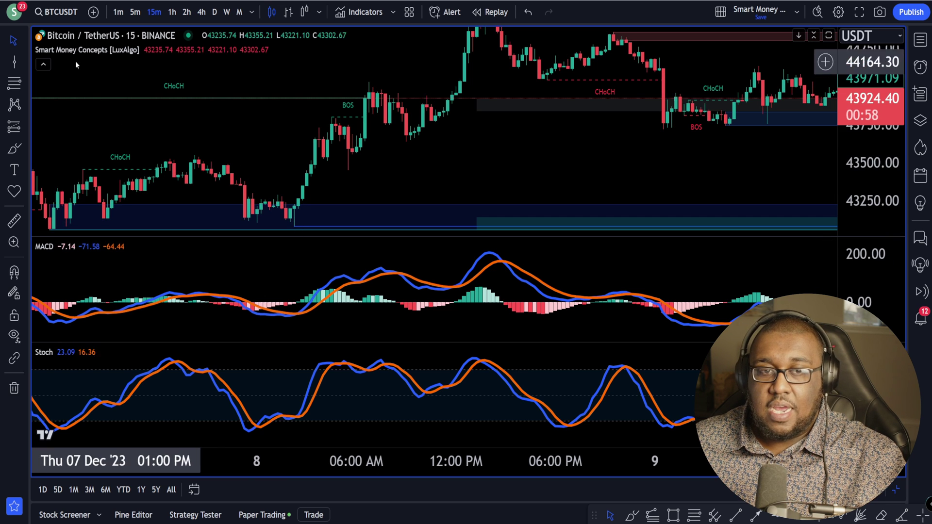
mouse_move(119, 52)
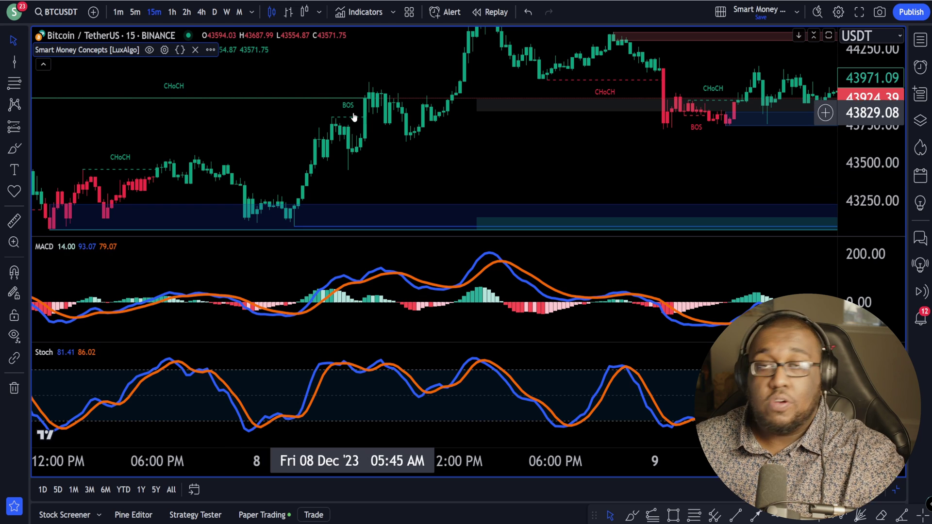
drag(562, 144, 341, 219)
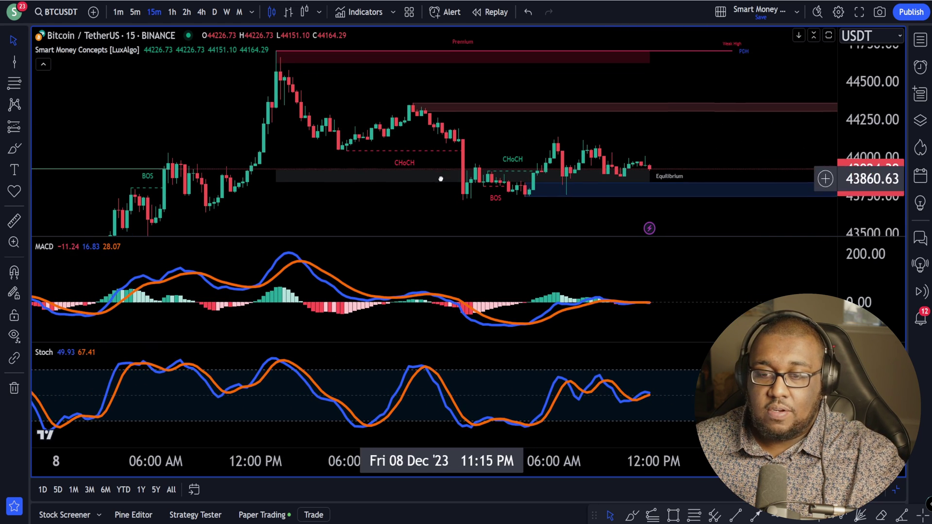
drag(451, 165, 441, 179)
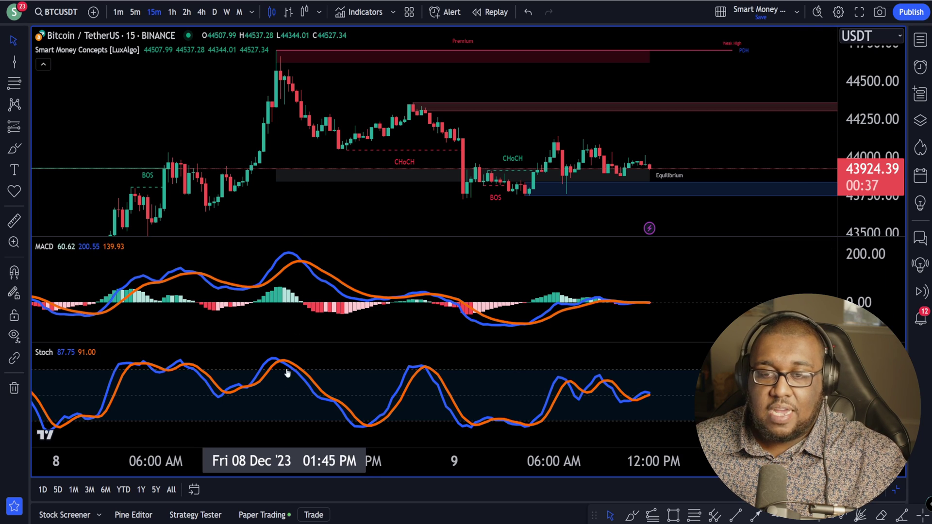
scroll(397, 196, down, 10)
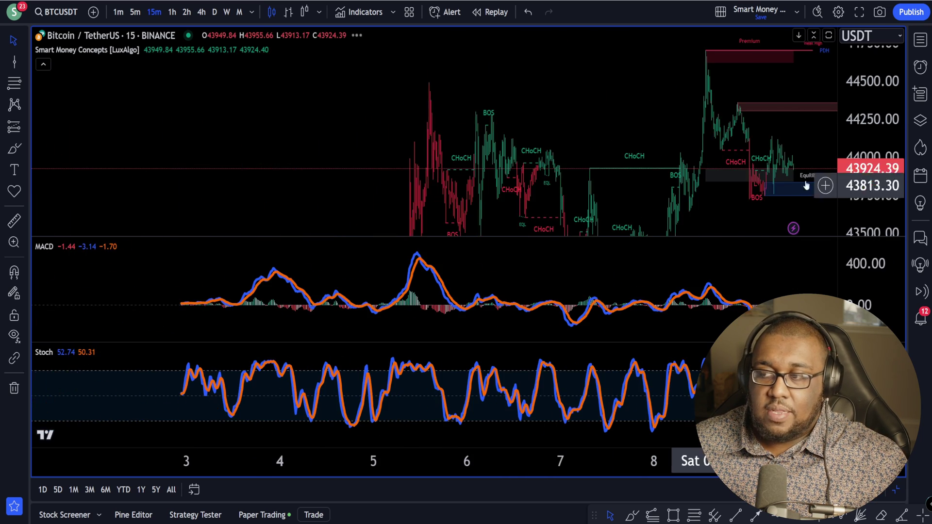
drag(826, 184, 675, 160)
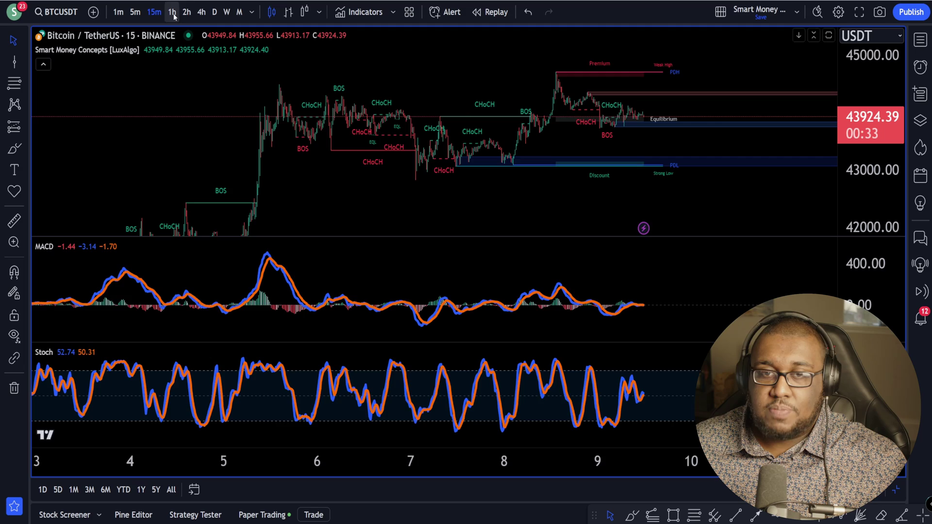
Switch the chart to the daily timeframe and examine the 2023 price structure with the MACD and Stochastic
click(215, 12)
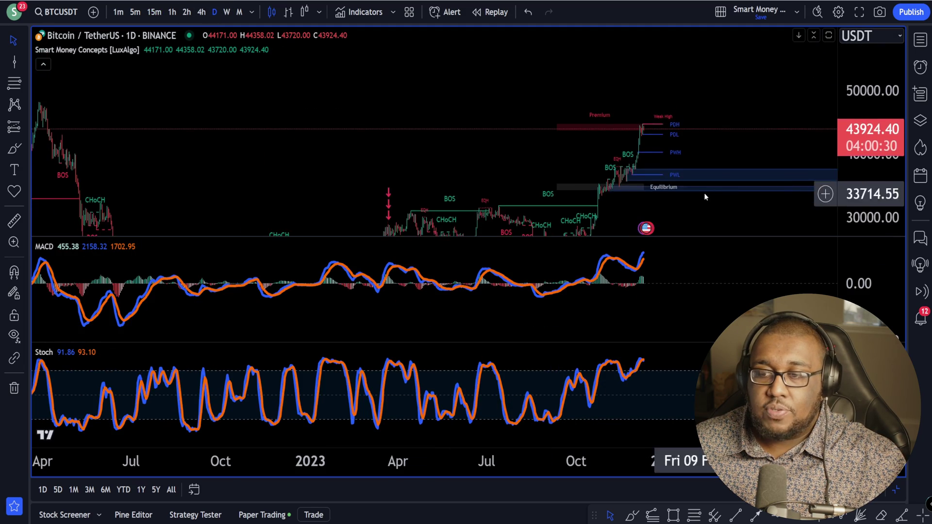
scroll(704, 193, up, 5)
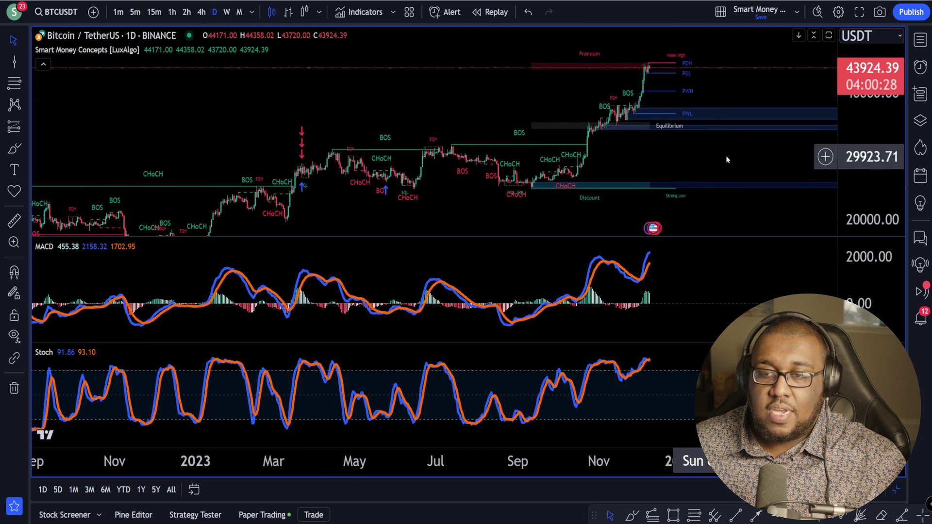
scroll(727, 160, down, 4)
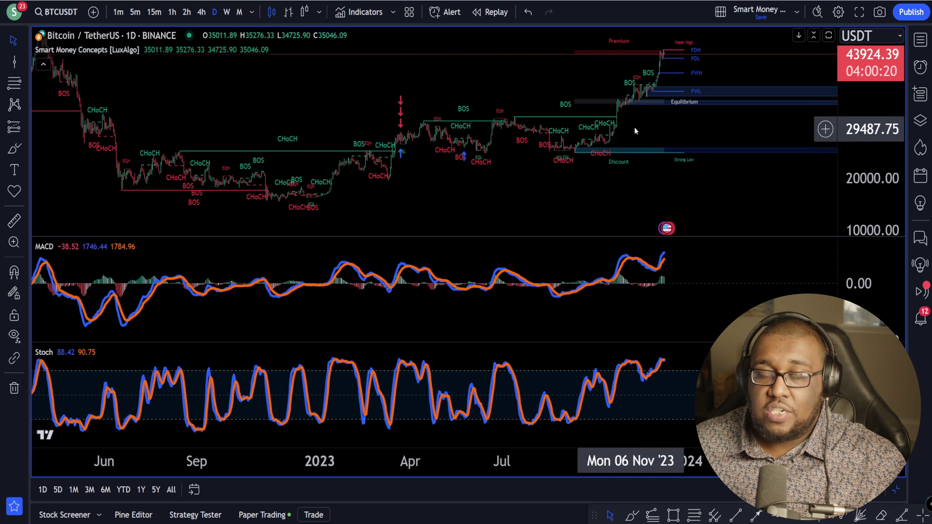
Switch the chart to the 15-minute timeframe, refit the price scale, and examine the price structure from 2 to 9 December
click(154, 12)
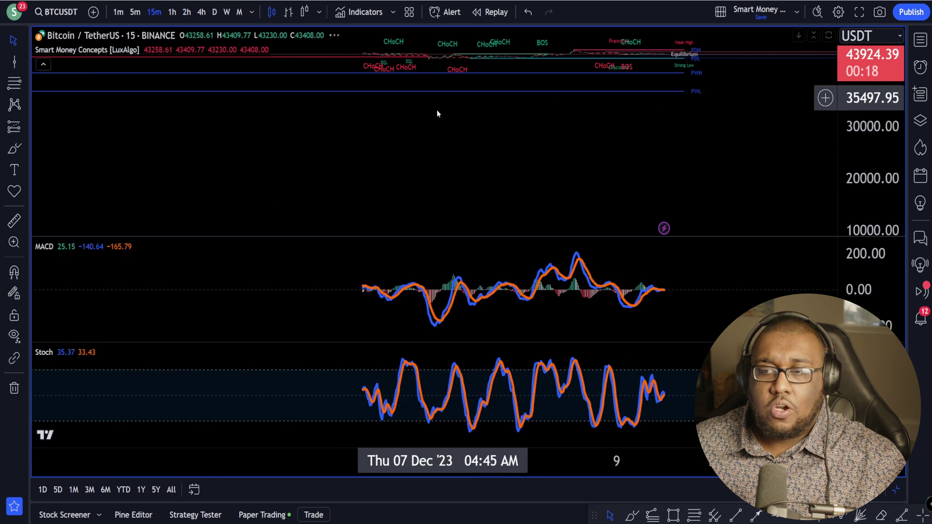
click(865, 227)
scroll(529, 139, down, 2)
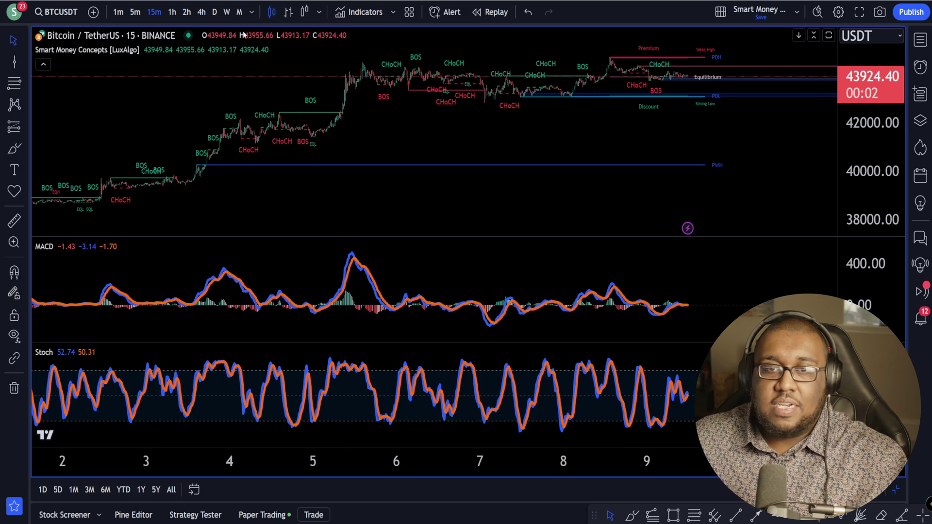
Return the chart to the daily timeframe and examine the October to December 2023 rally against the structure breaks and premium and equilibrium zones
key(d)
key(Return)
drag(869, 141, 869, 67)
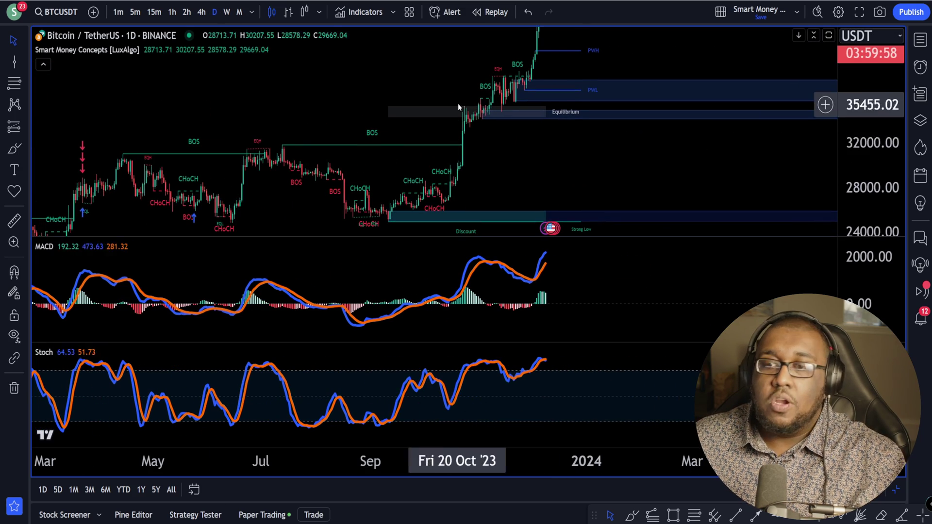
drag(459, 104, 441, 137)
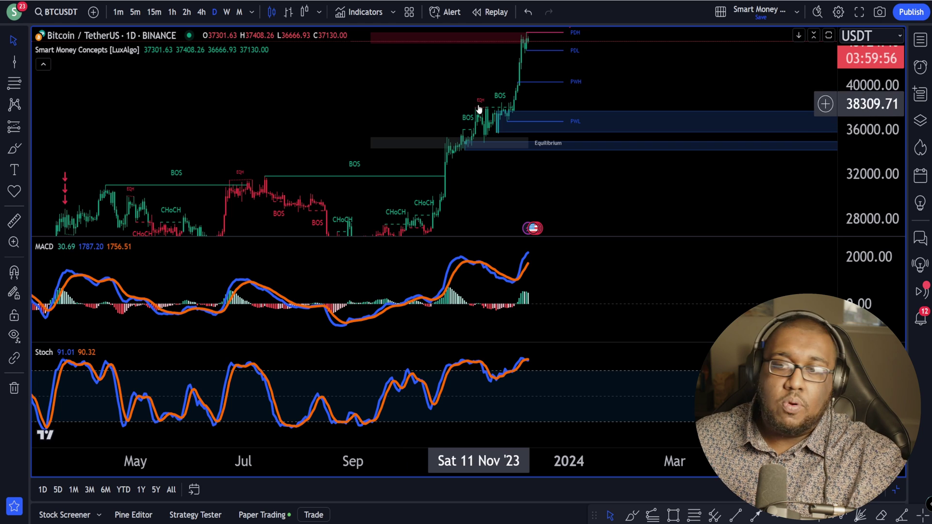
drag(510, 95, 501, 123)
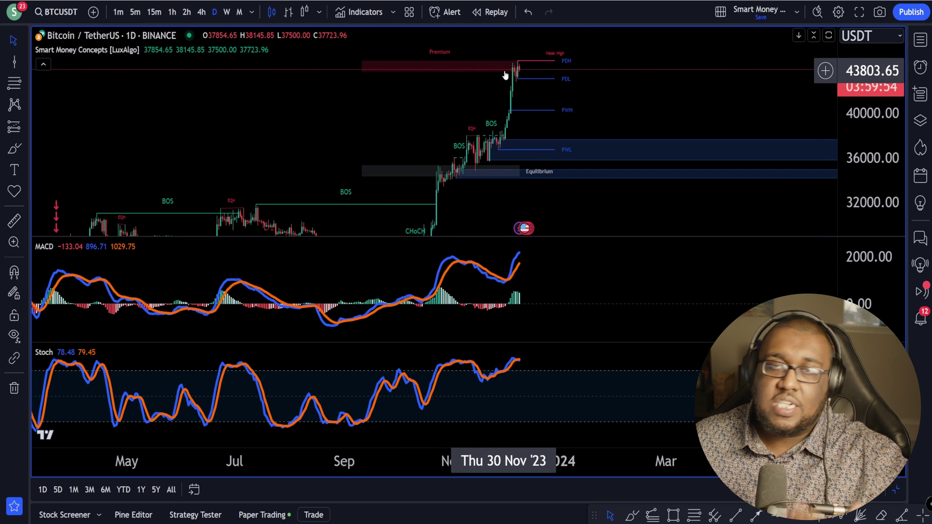
scroll(505, 74, left, 5)
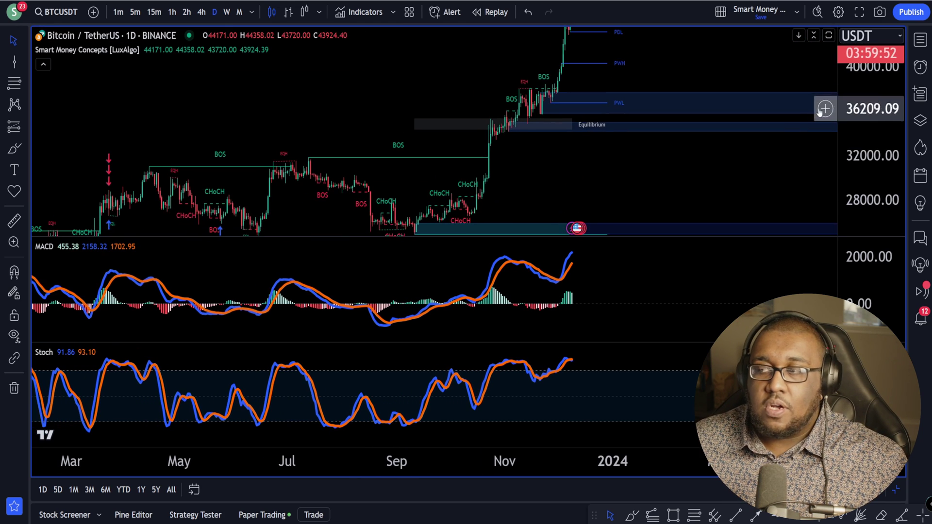